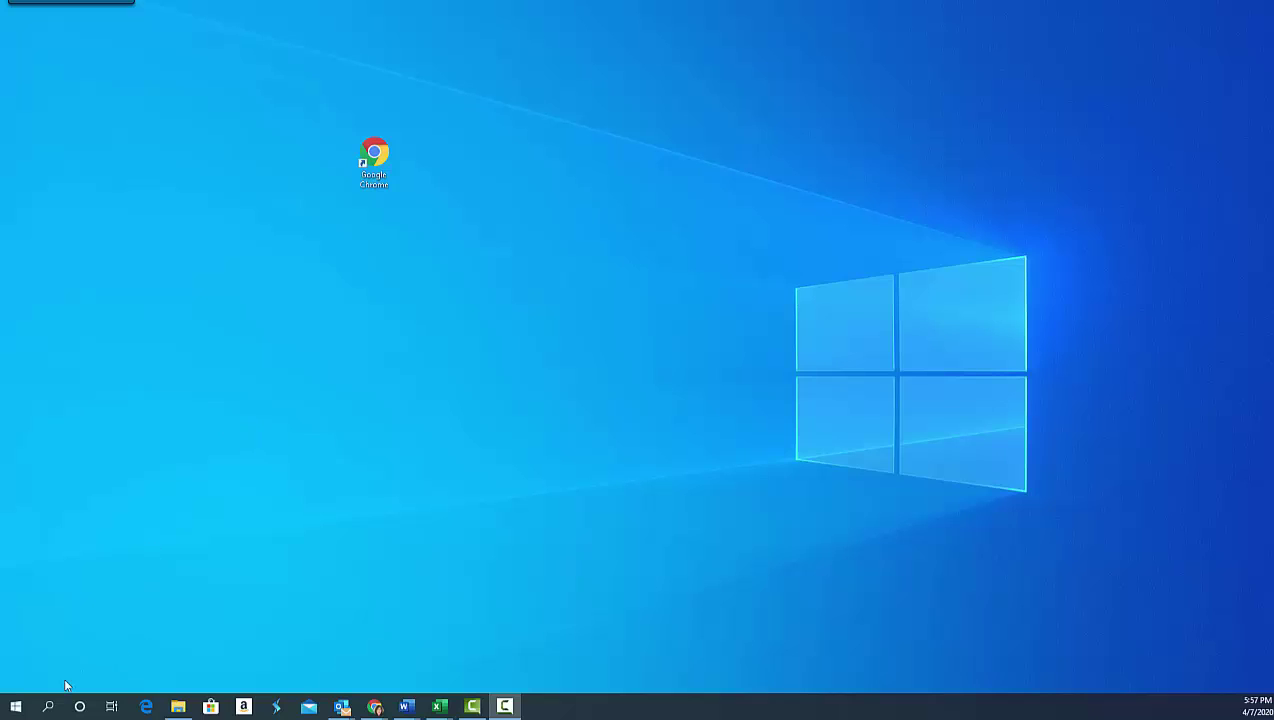
Open the Registry Editor and collapse the expanded HKEY_LOCAL_MACHINE branch.
{"action": "left_click", "coordinate": [16, 707]}
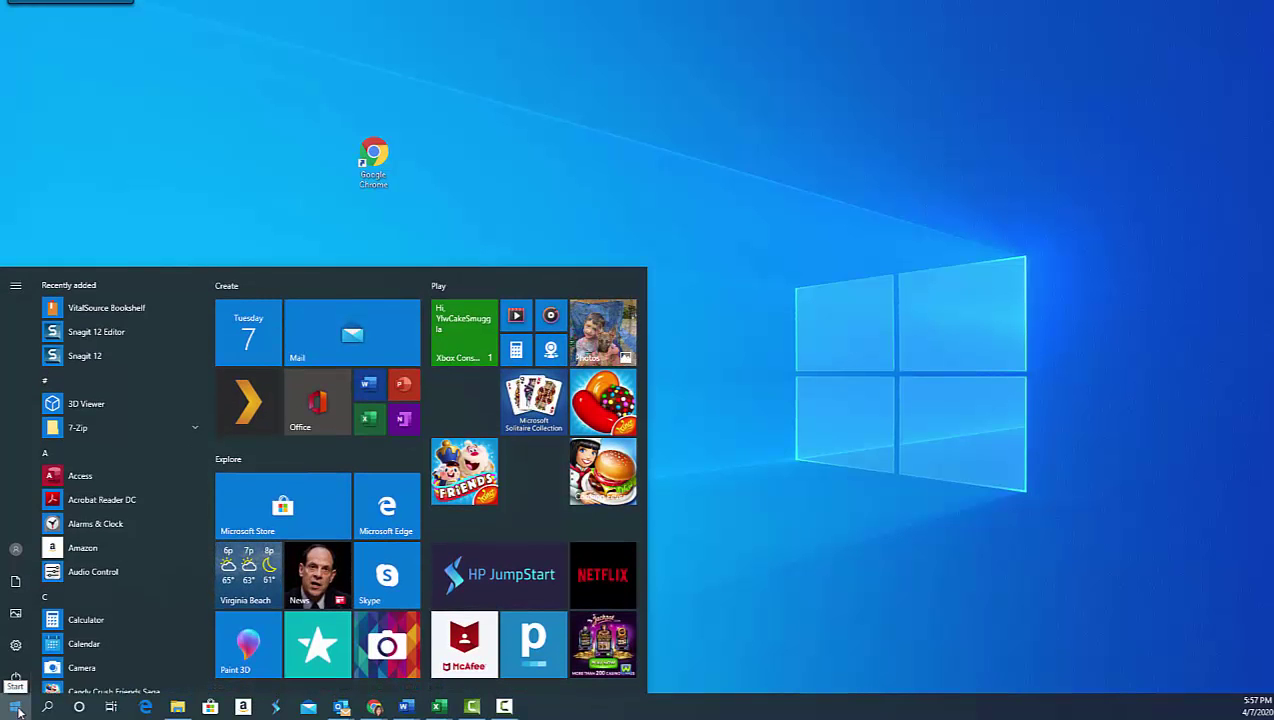
{"action": "left_click", "coordinate": [16, 707]}
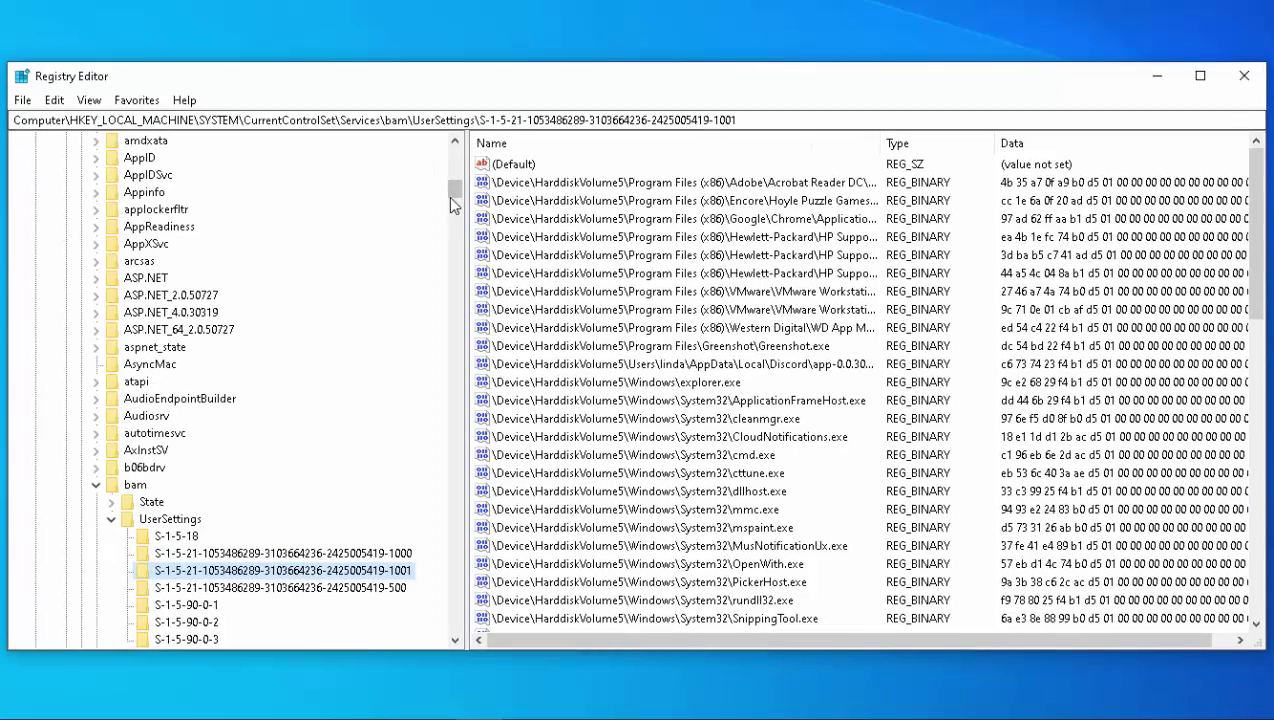
{"action": "left_click_drag", "start_coordinate": [453, 190], "coordinate": [390, 136]}
{"action": "left_click", "coordinate": [35, 192]}
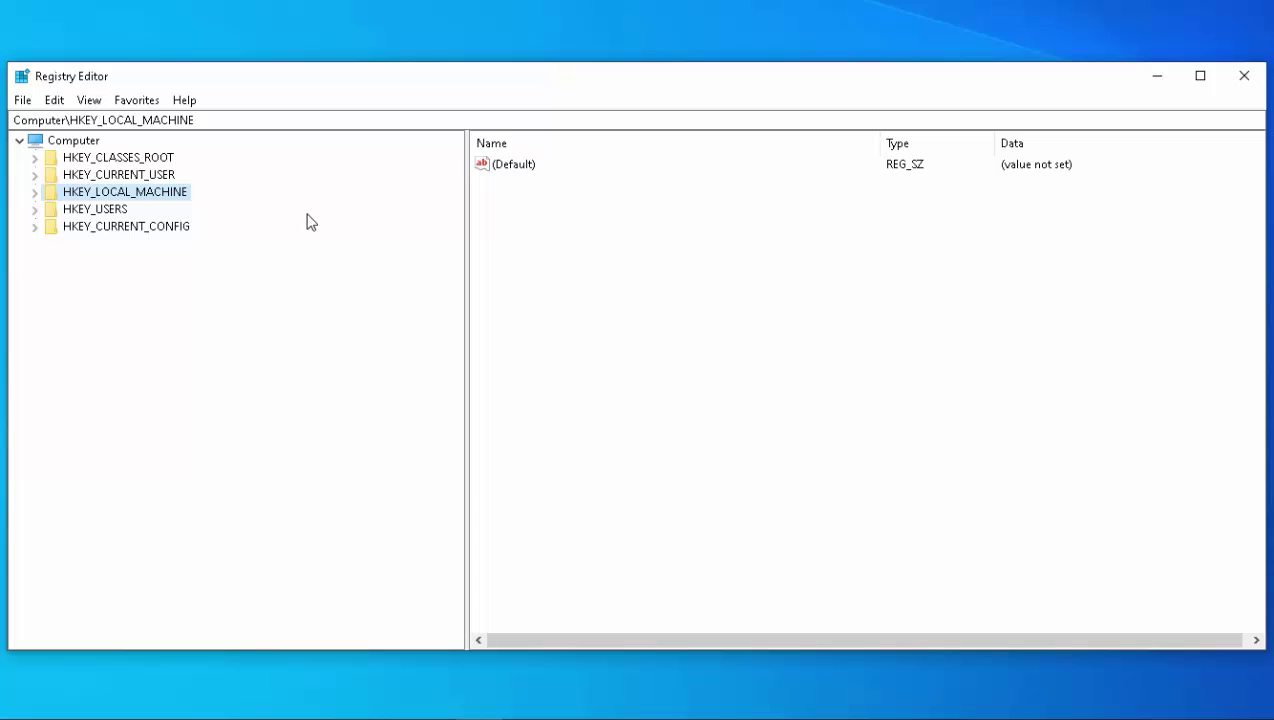
Prepare a registry export named "registry april 7" with the export range All, and cancel it without saving.
{"action": "left_click", "coordinate": [22, 101]}
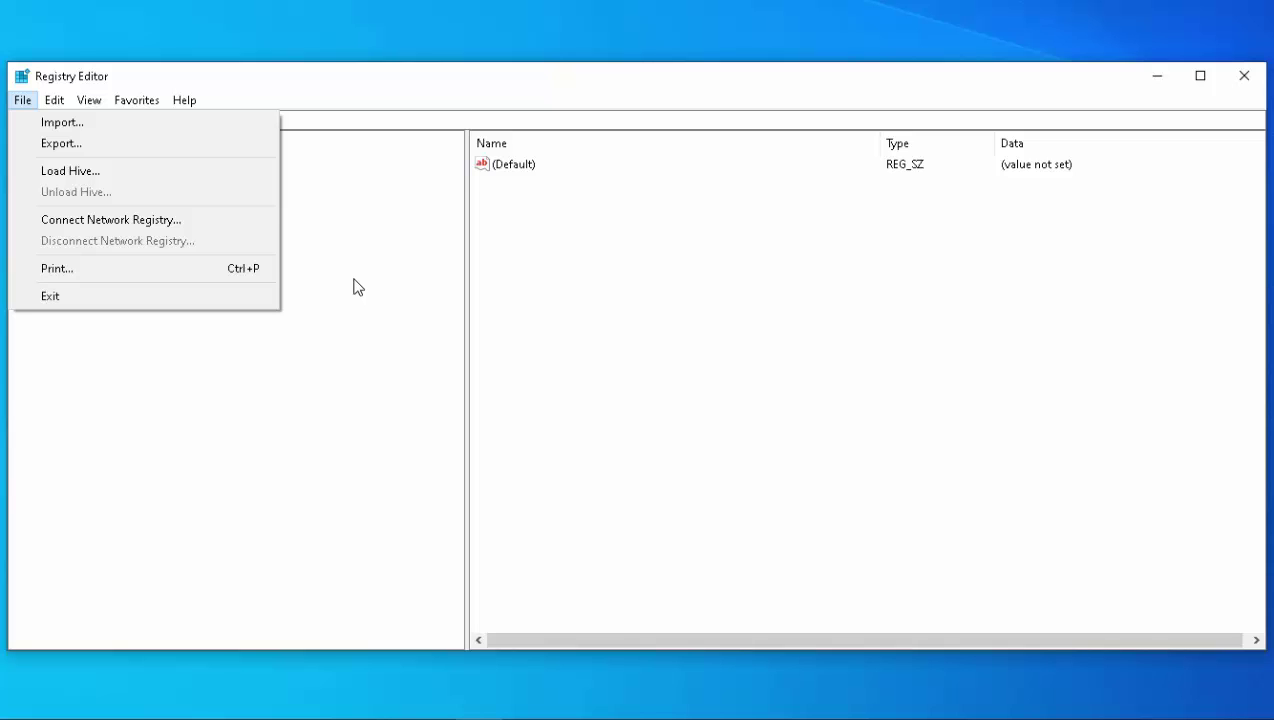
{"action": "left_click", "coordinate": [67, 145]}
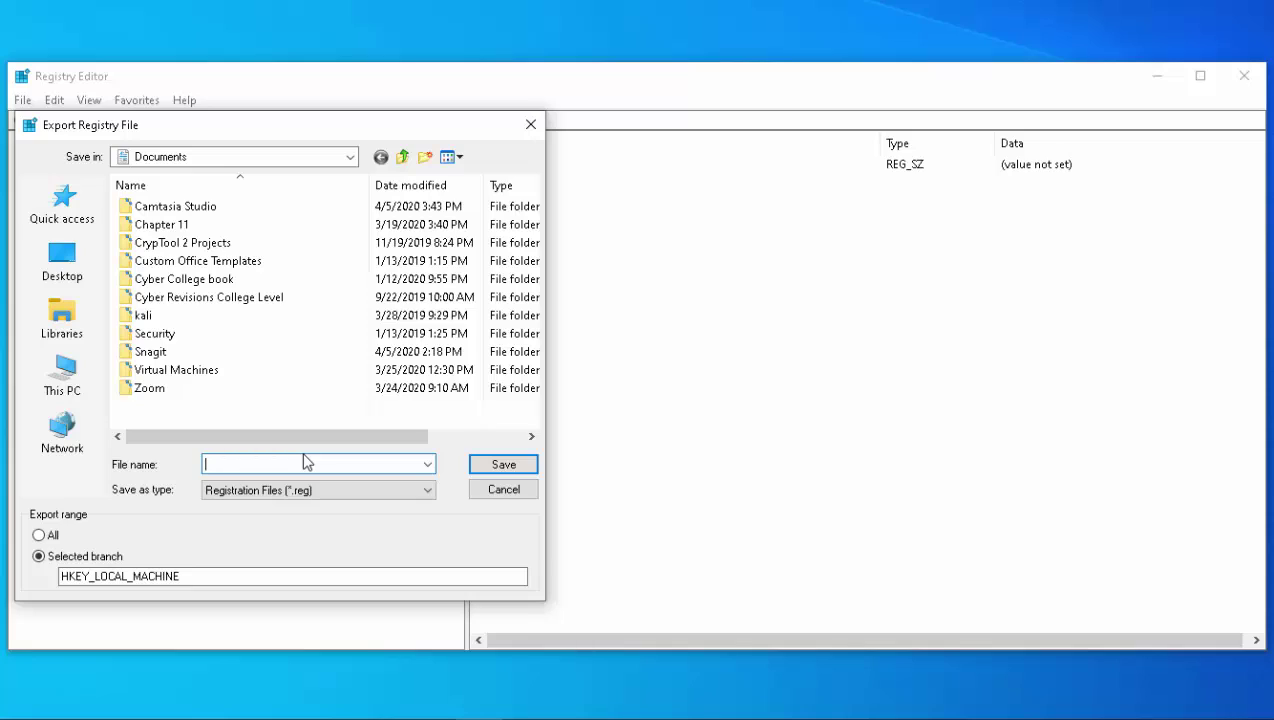
{"action": "type", "text": "registry april 7"}
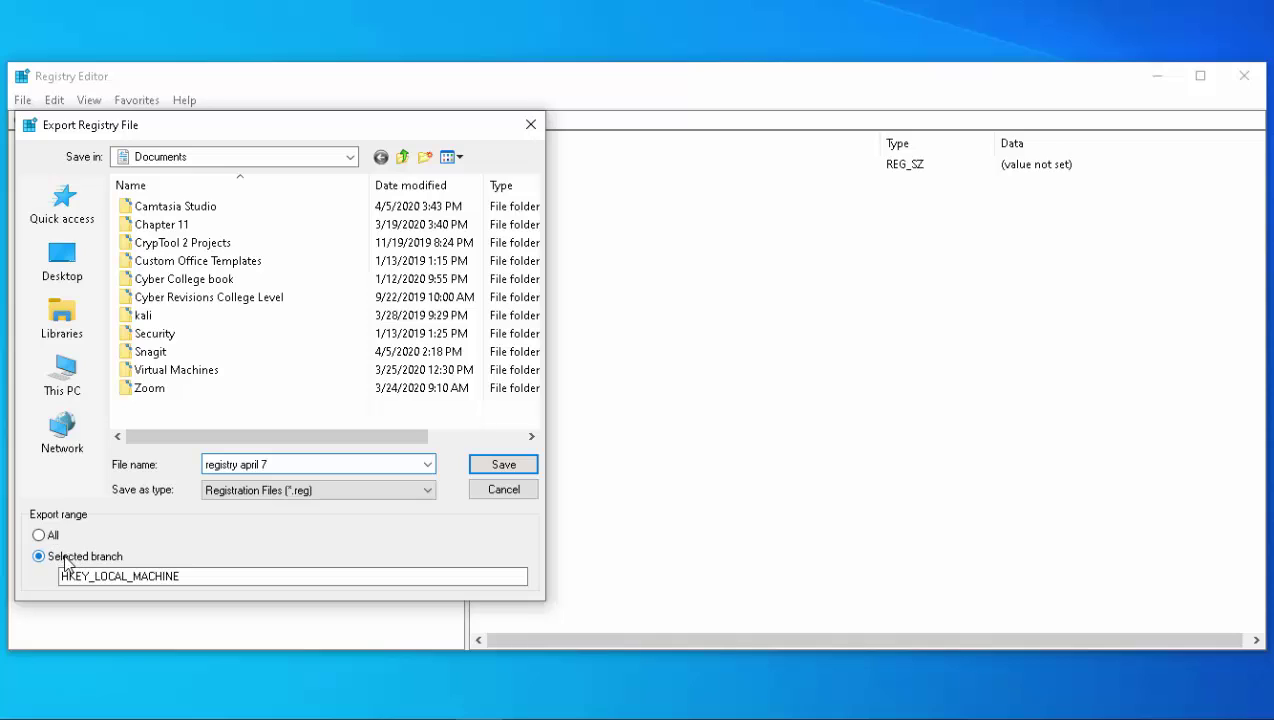
{"action": "left_click", "coordinate": [39, 536]}
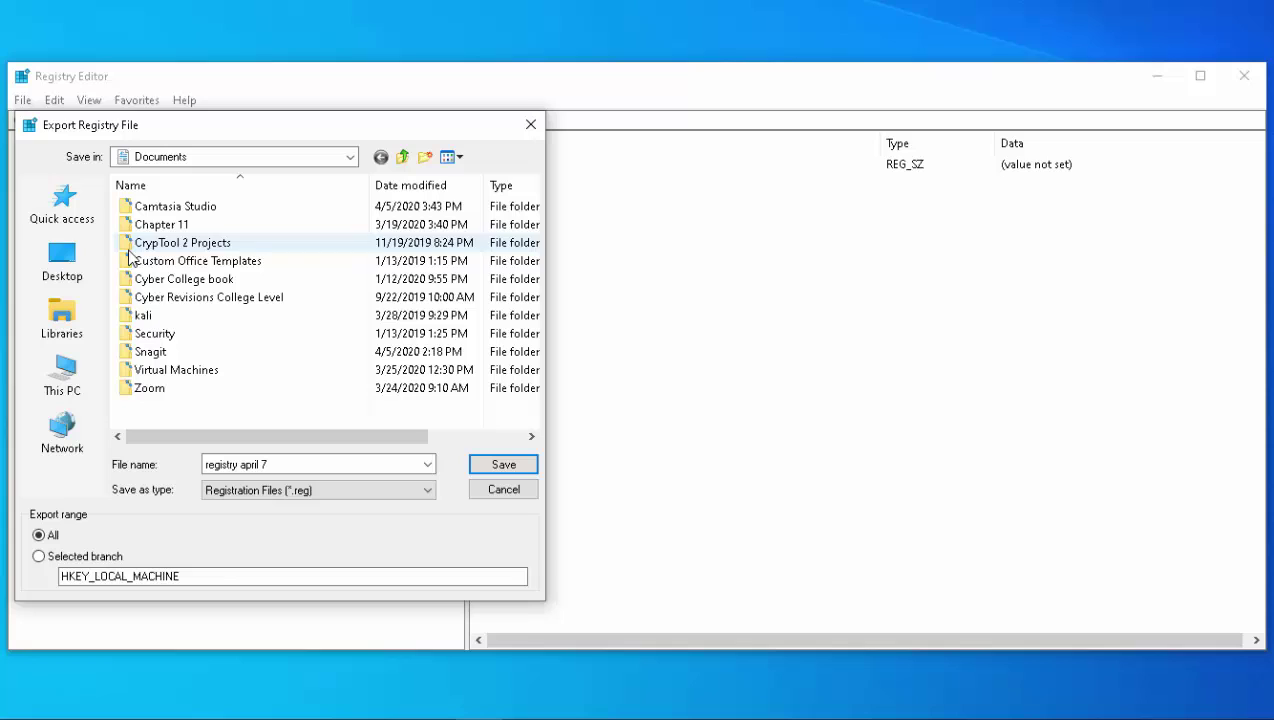
{"action": "left_click", "coordinate": [507, 491]}
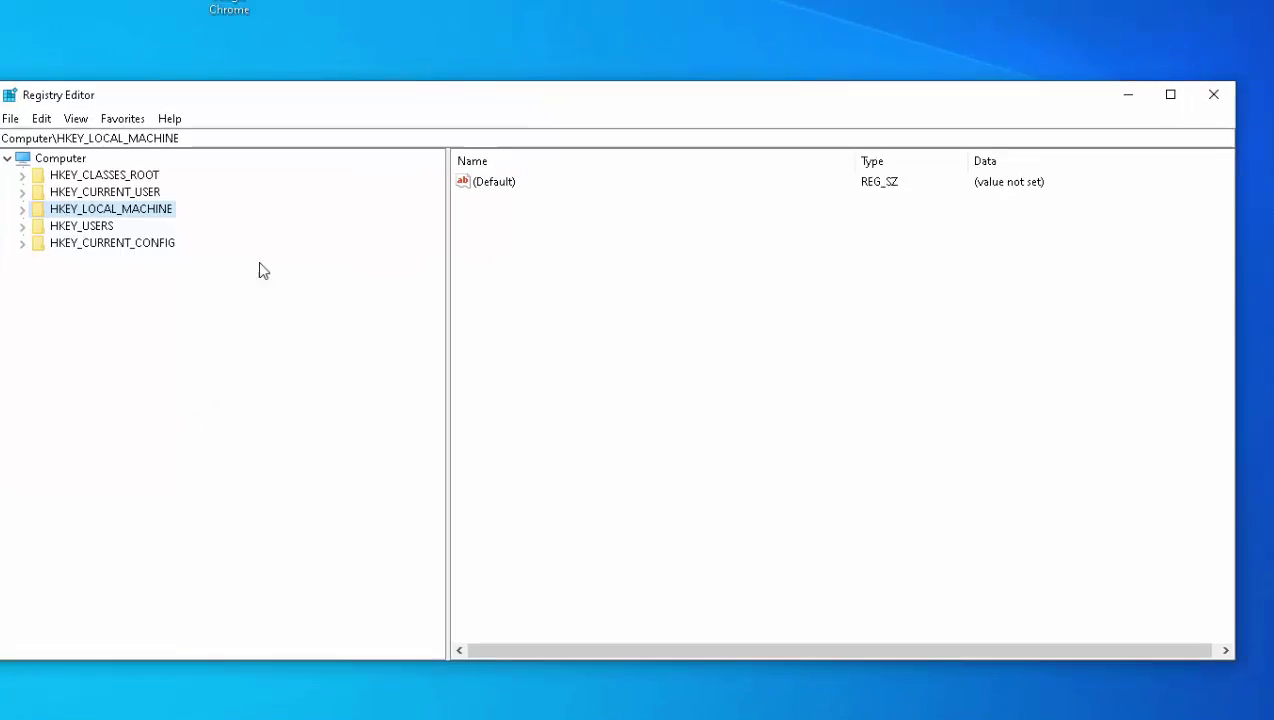
Expand HKEY_CLASSES_ROOT and examine the default value of the .evt file extension key.
{"action": "left_click_drag", "start_coordinate": [340, 95], "coordinate": [492, 112]}
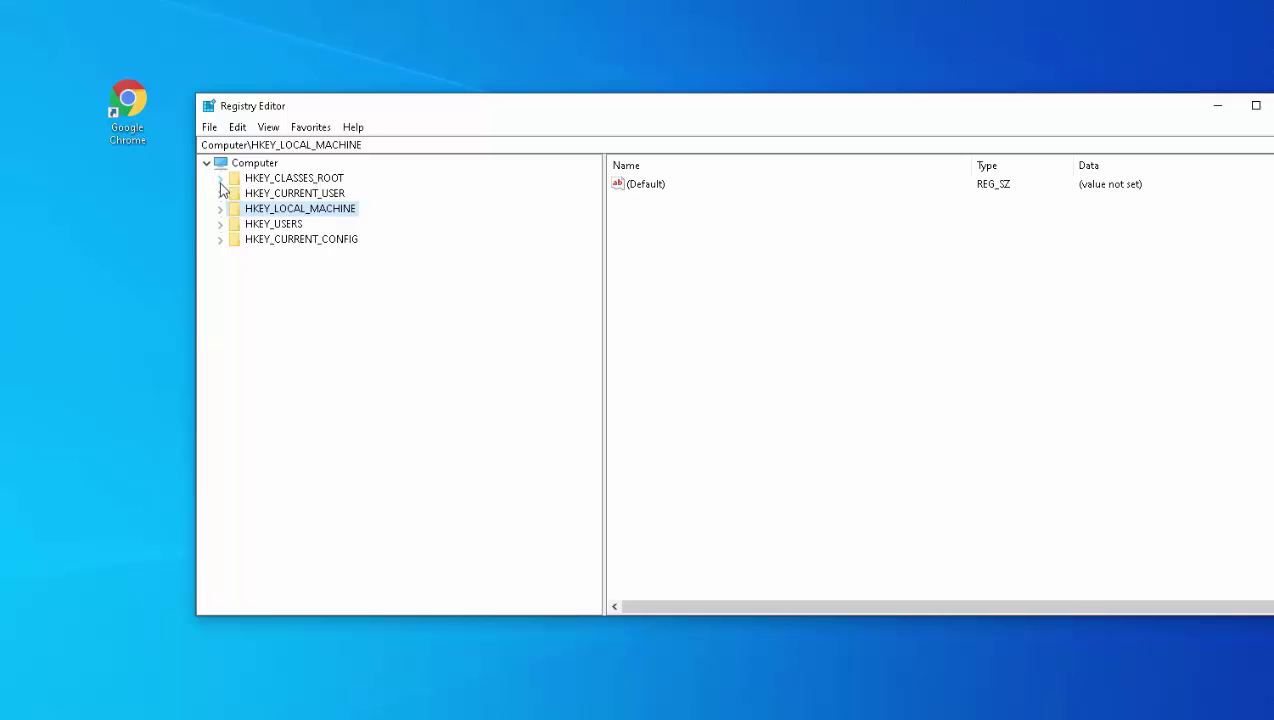
{"action": "left_click", "coordinate": [220, 178]}
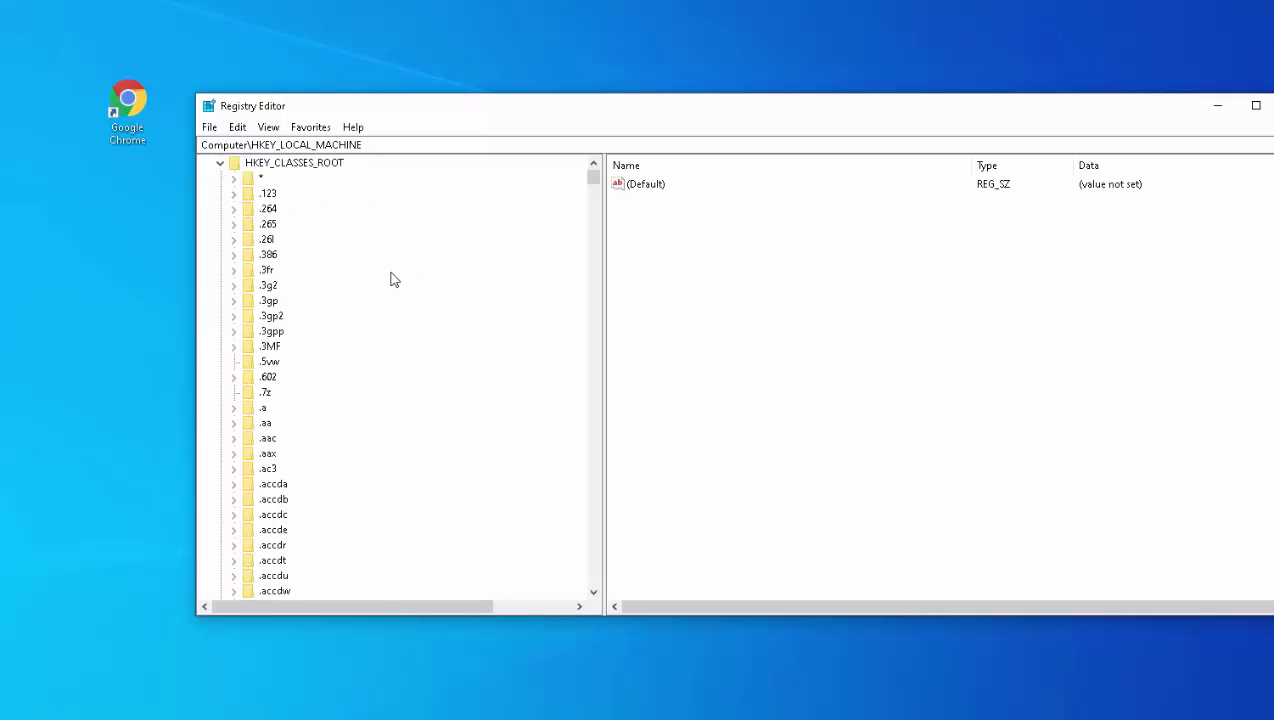
{"action": "scroll", "coordinate": [388, 285], "scroll_direction": "down", "scroll_amount": 1}
{"action": "scroll", "coordinate": [384, 278], "scroll_direction": "down", "scroll_amount": 20}
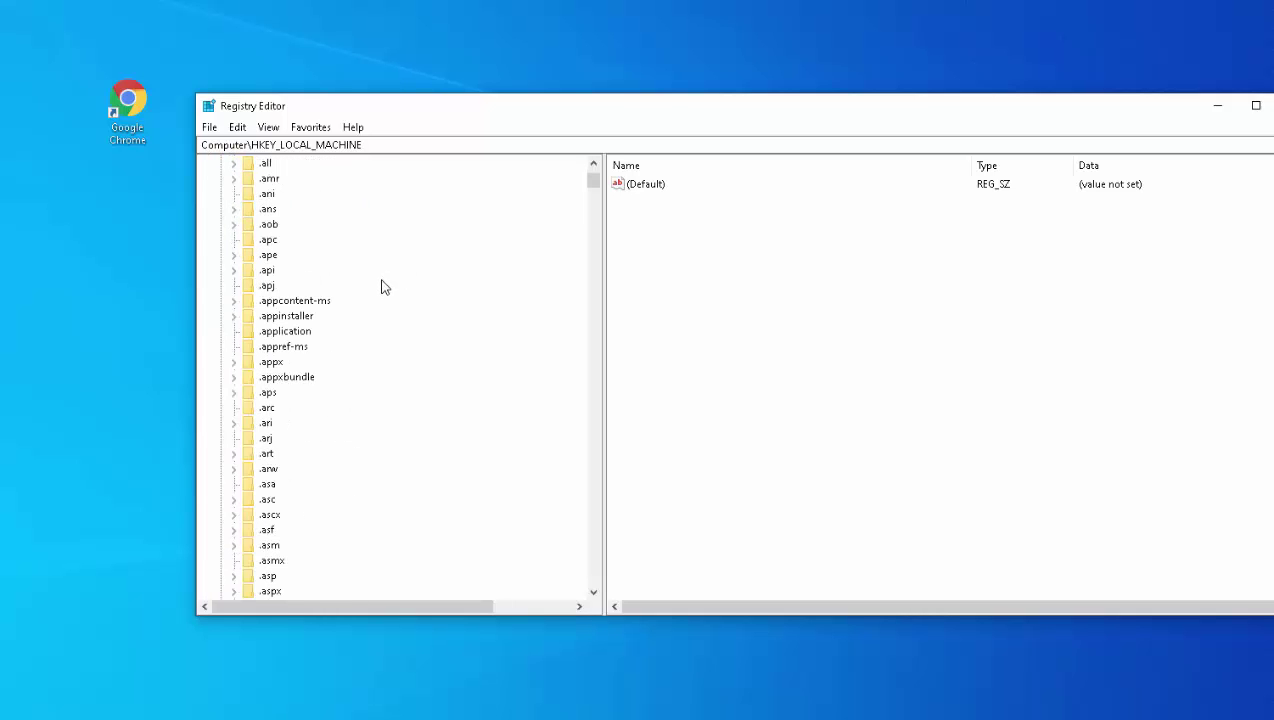
{"action": "scroll", "coordinate": [378, 291], "scroll_direction": "down", "scroll_amount": 20}
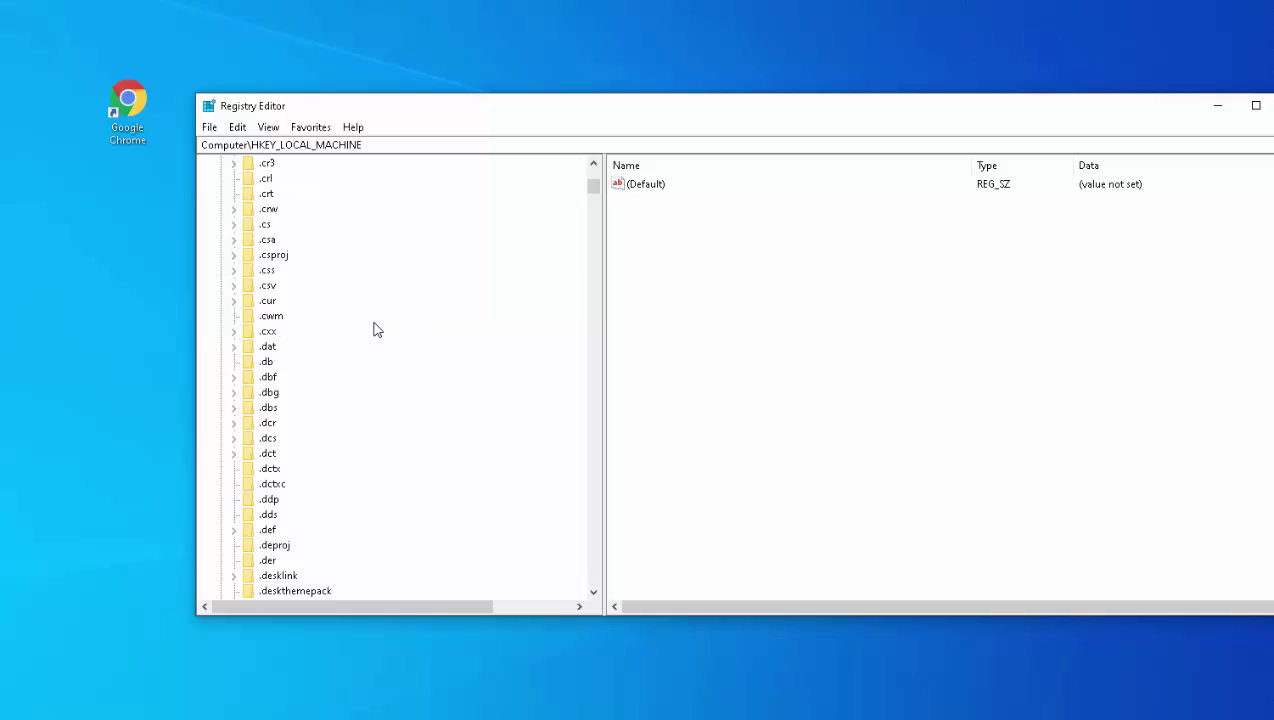
{"action": "scroll", "coordinate": [377, 333], "scroll_direction": "down", "scroll_amount": 11}
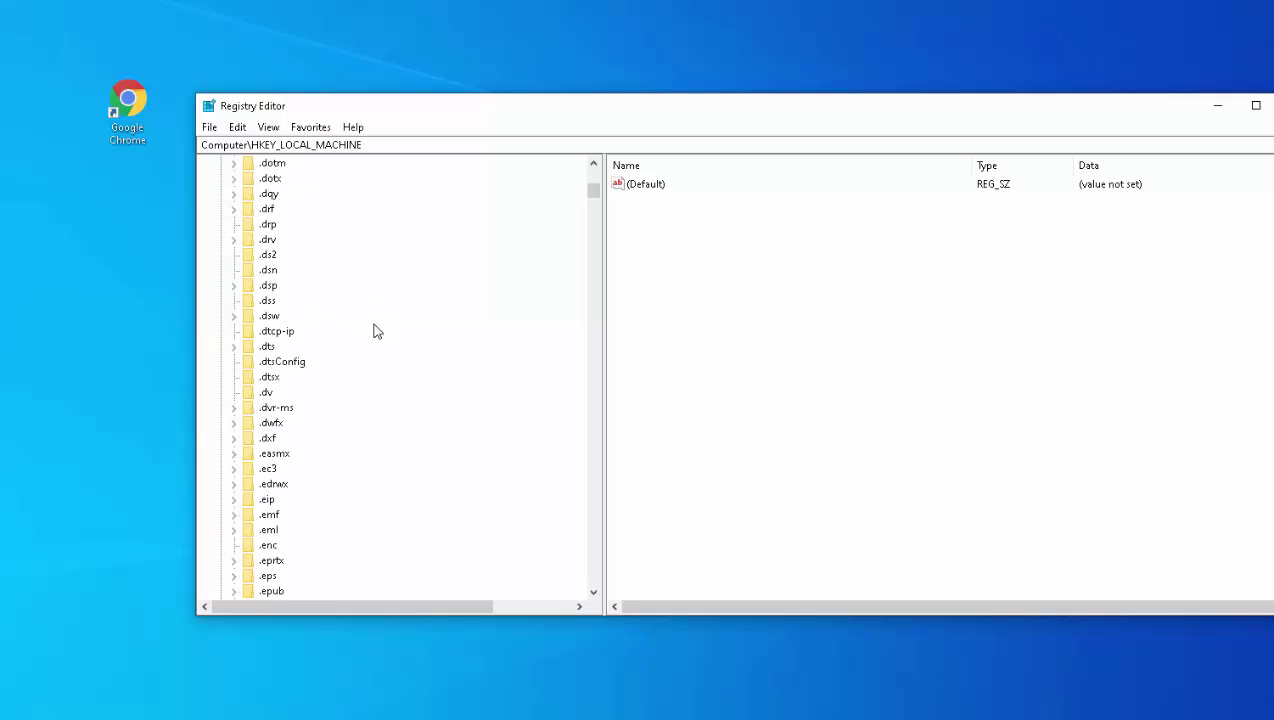
{"action": "scroll", "coordinate": [377, 332], "scroll_direction": "down", "scroll_amount": 4}
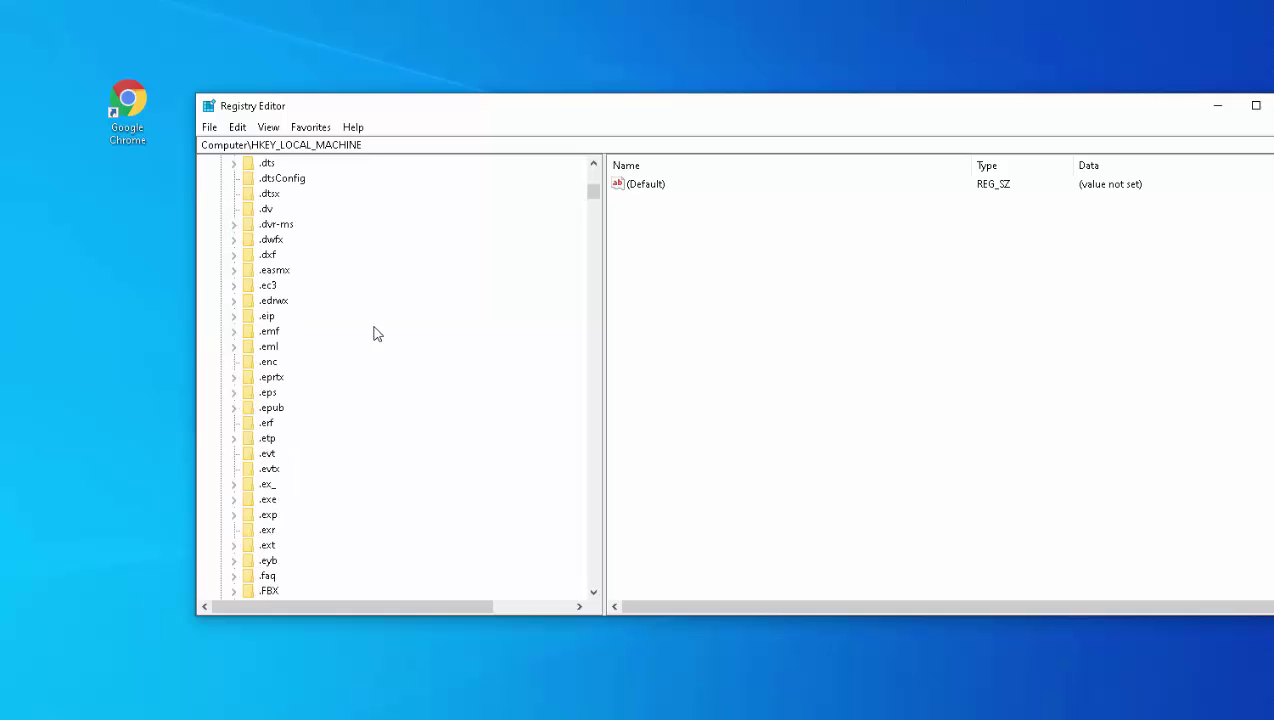
{"action": "scroll", "coordinate": [377, 333], "scroll_direction": "down", "scroll_amount": 1}
{"action": "left_click", "coordinate": [267, 410]}
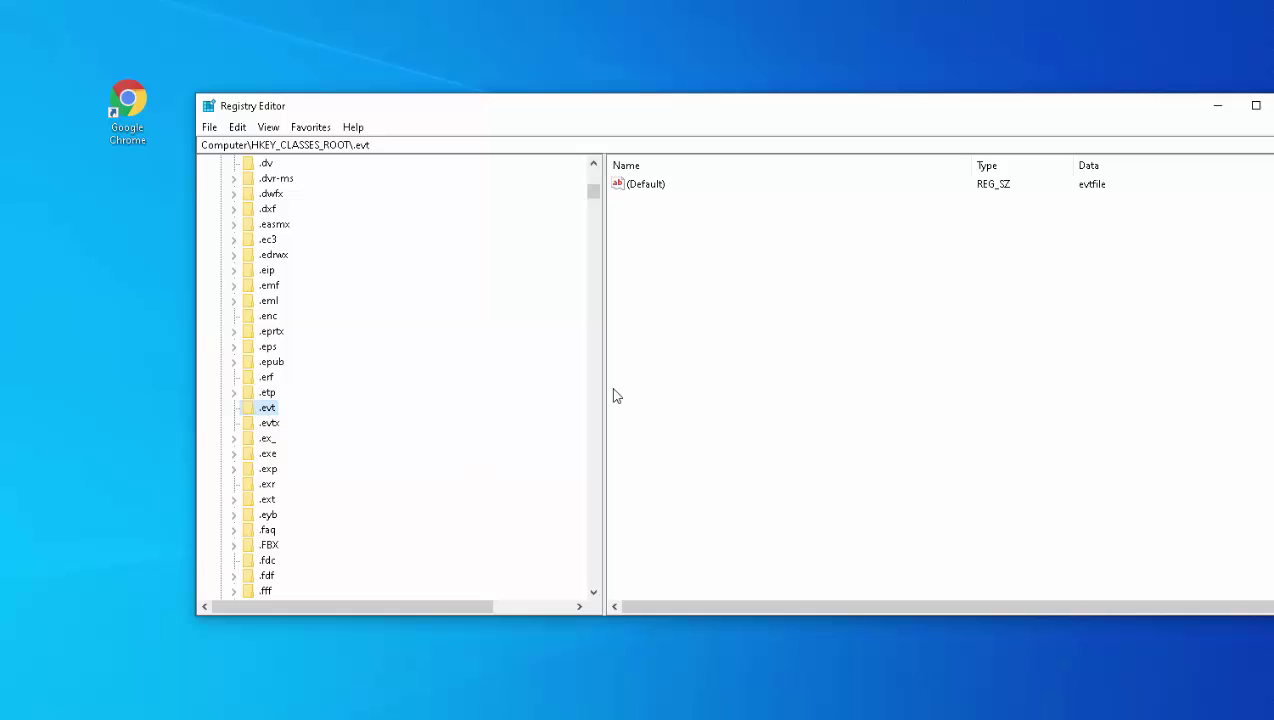
{"action": "left_click", "coordinate": [631, 190]}
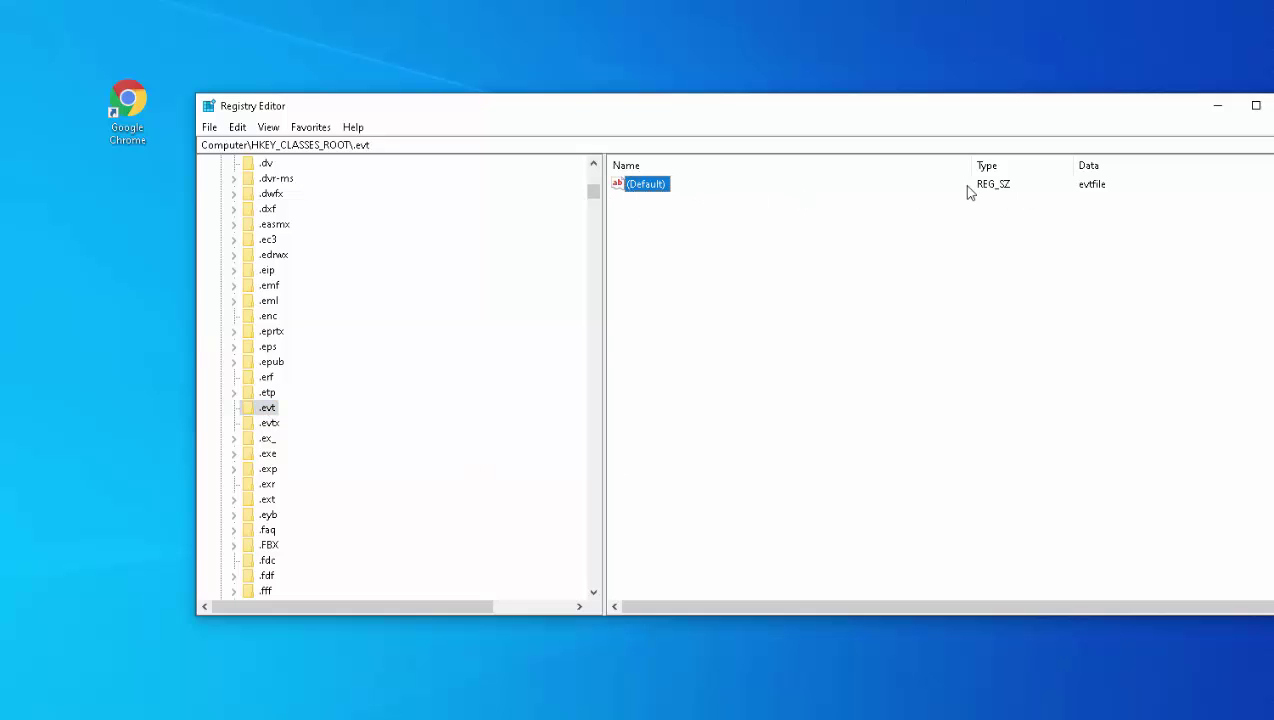
{"action": "left_click", "coordinate": [1003, 189]}
Find the .mp4 key under HKEY_CLASSES_ROOT and examine its values.
{"action": "scroll", "coordinate": [312, 334], "scroll_direction": "down", "scroll_amount": 2}
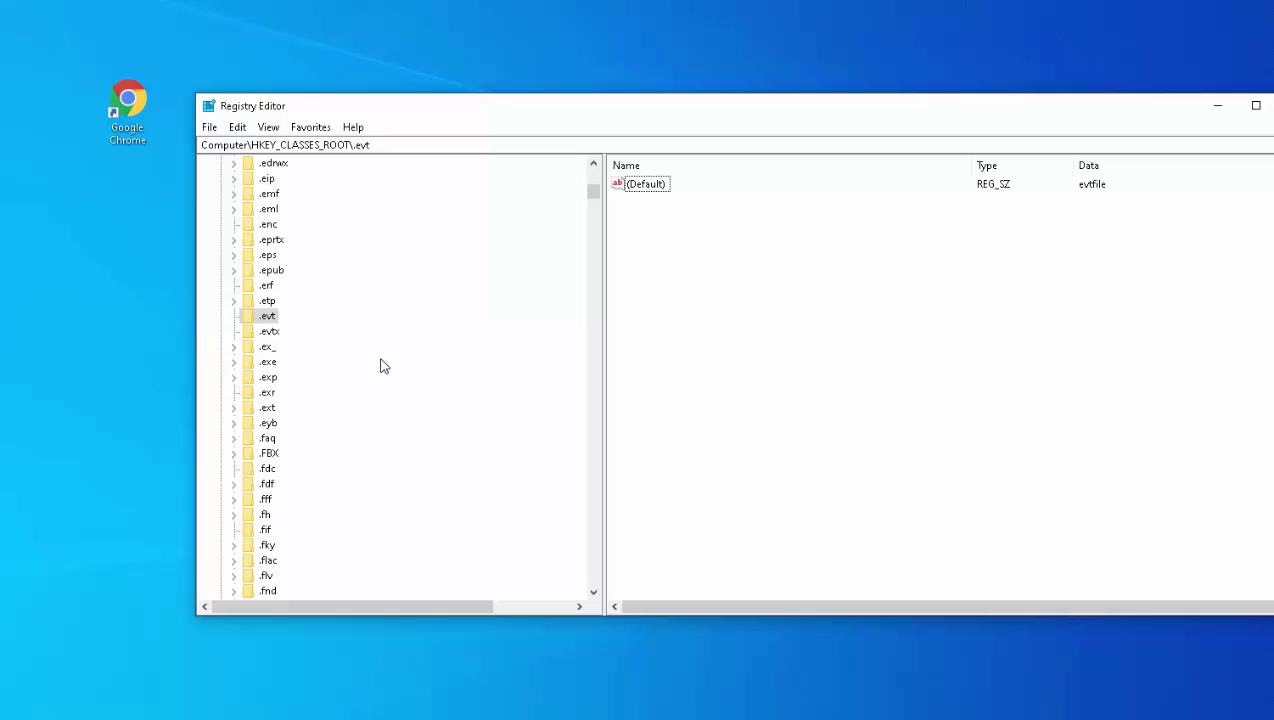
{"action": "scroll", "coordinate": [380, 366], "scroll_direction": "down", "scroll_amount": 4}
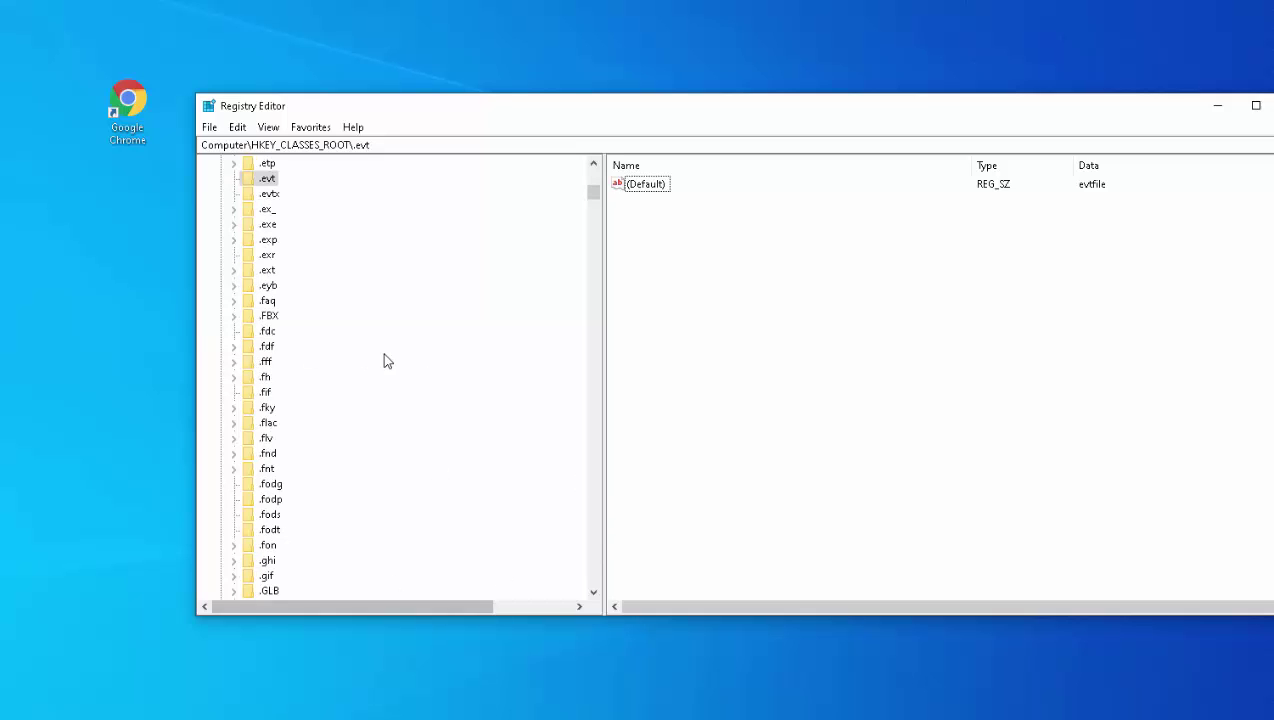
{"action": "scroll", "coordinate": [380, 362], "scroll_direction": "down", "scroll_amount": 20}
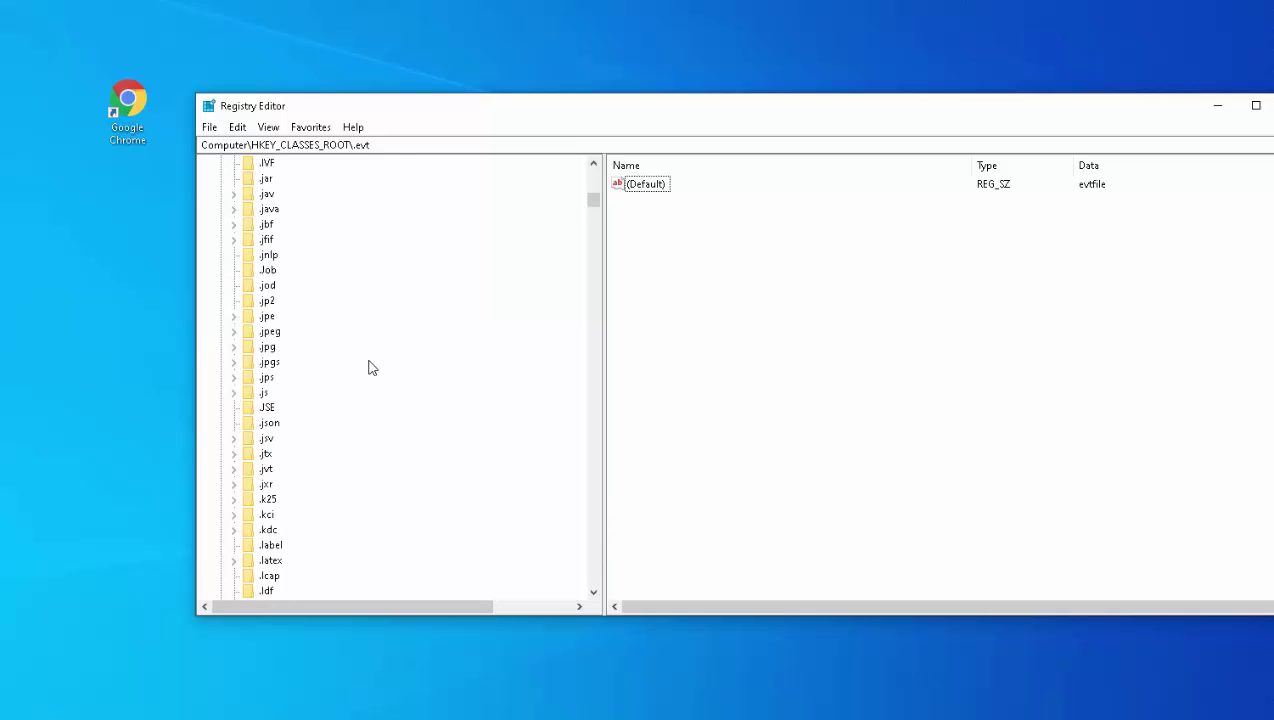
{"action": "scroll", "coordinate": [368, 368], "scroll_direction": "down", "scroll_amount": 20}
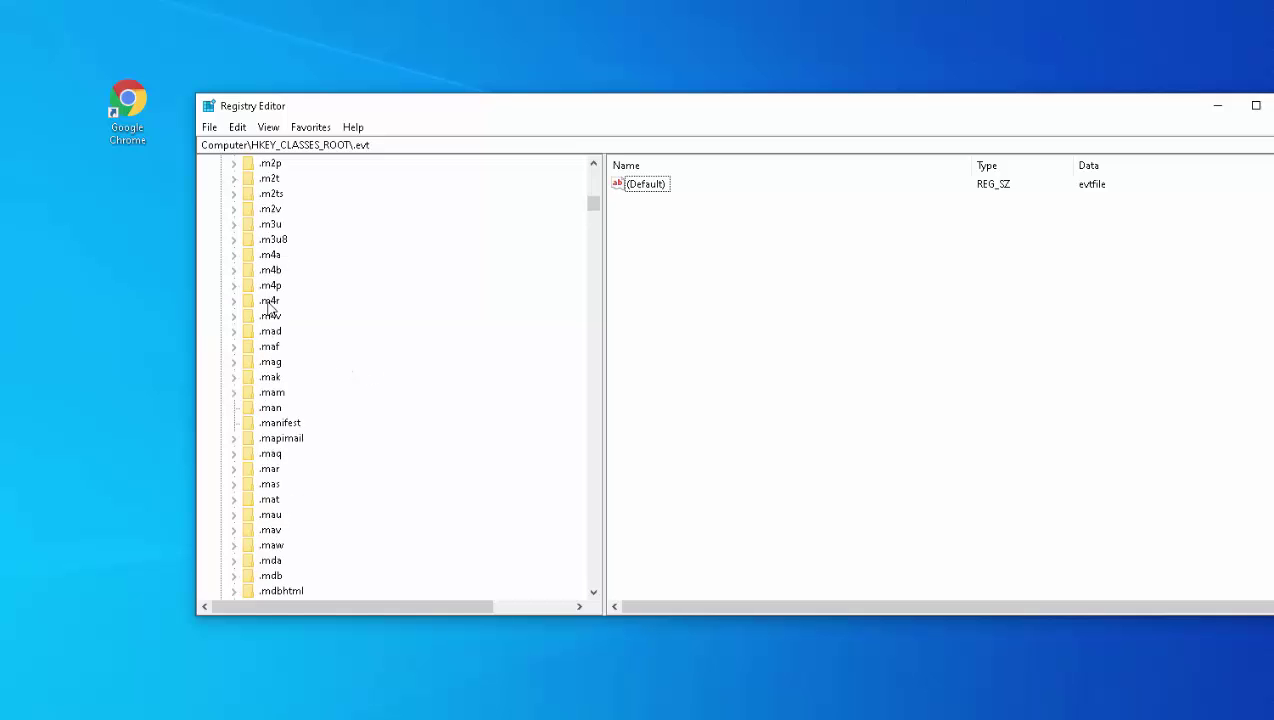
{"action": "scroll", "coordinate": [276, 346], "scroll_direction": "down", "scroll_amount": 6}
{"action": "scroll", "coordinate": [276, 346], "scroll_direction": "down", "scroll_amount": 15}
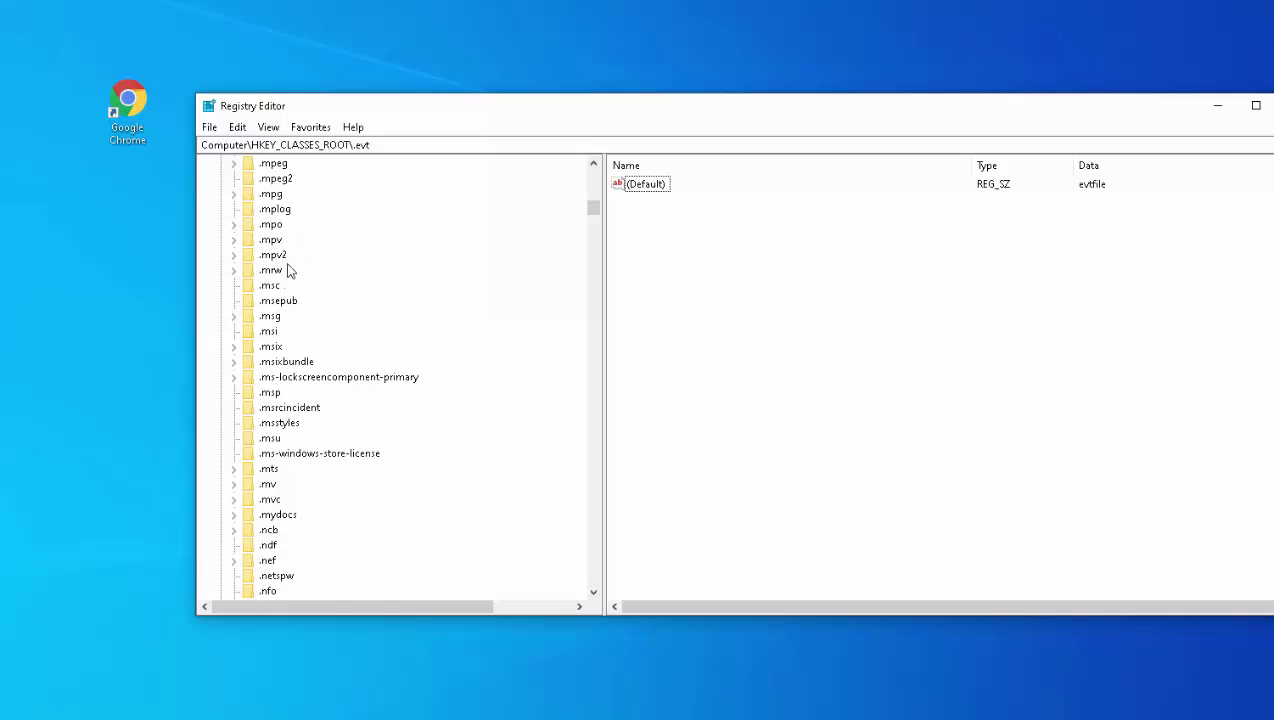
{"action": "scroll", "coordinate": [315, 255], "scroll_direction": "up", "scroll_amount": 2}
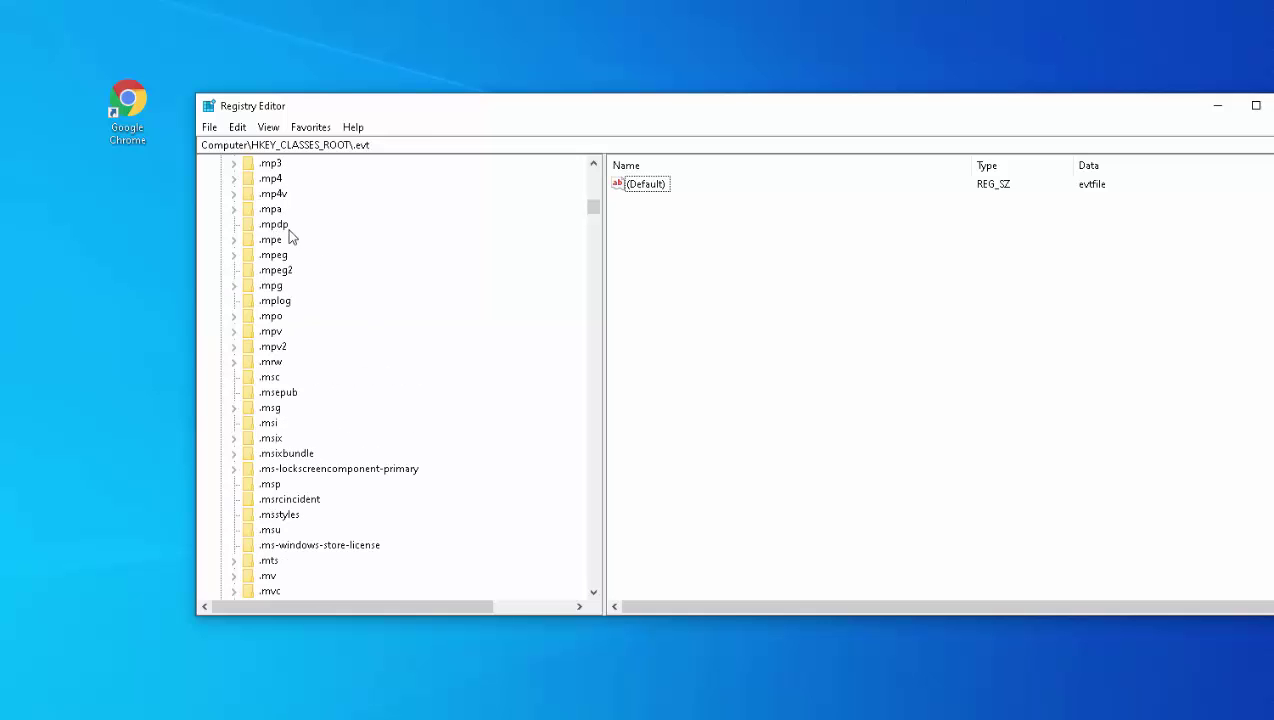
{"action": "left_click", "coordinate": [272, 178]}
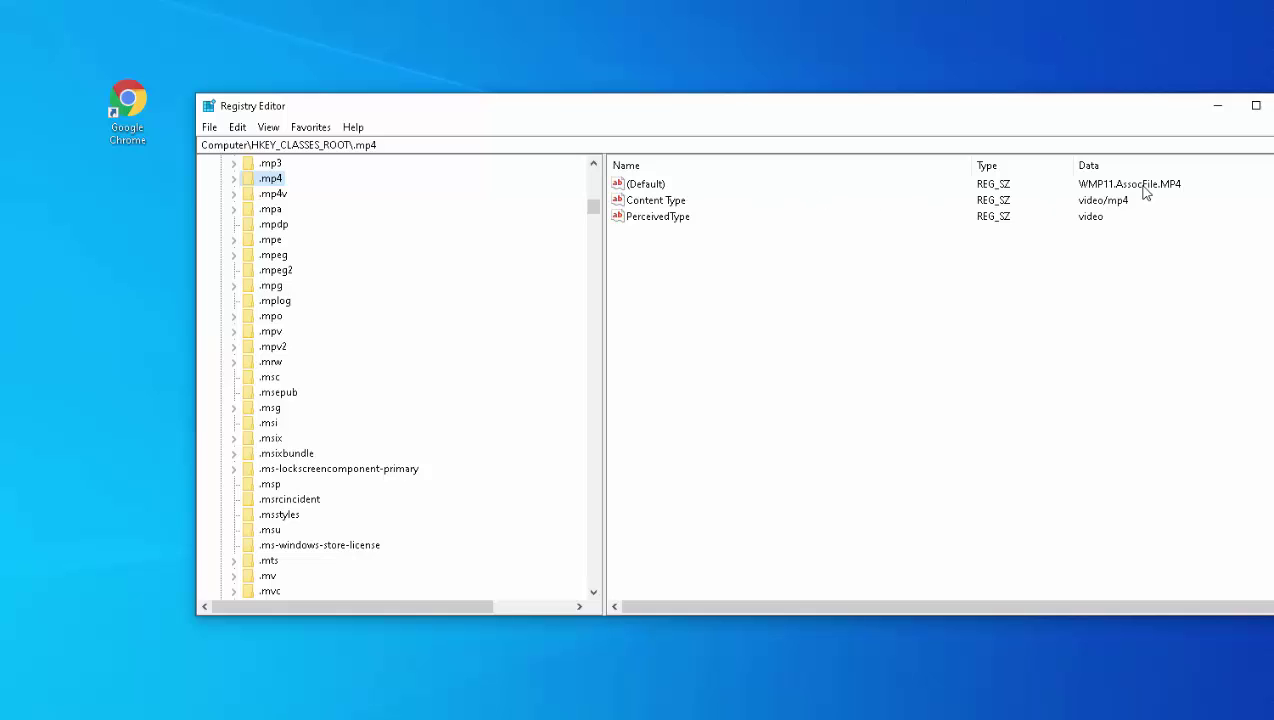
{"action": "left_click", "coordinate": [1094, 206]}
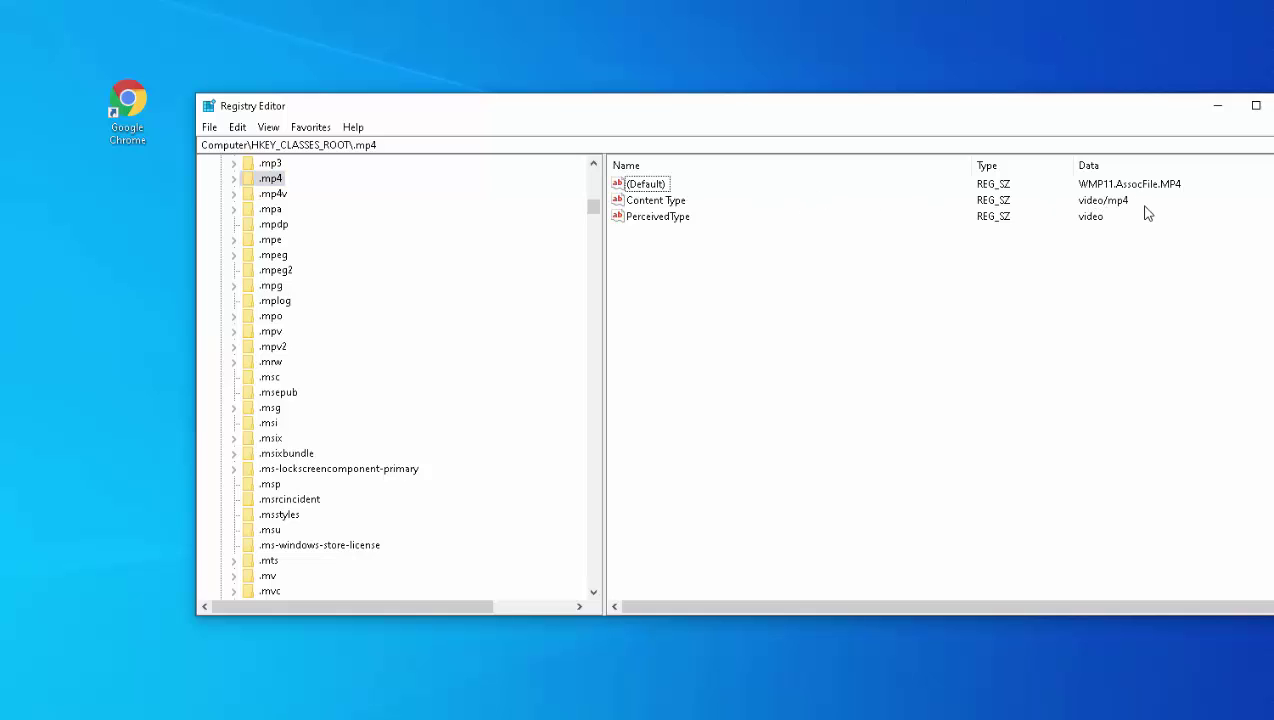
Expand the .mp4 key and inspect its OpenWithProgids and ShellEx subkeys, including the first key inside ShellEx.
{"action": "left_click", "coordinate": [232, 180]}
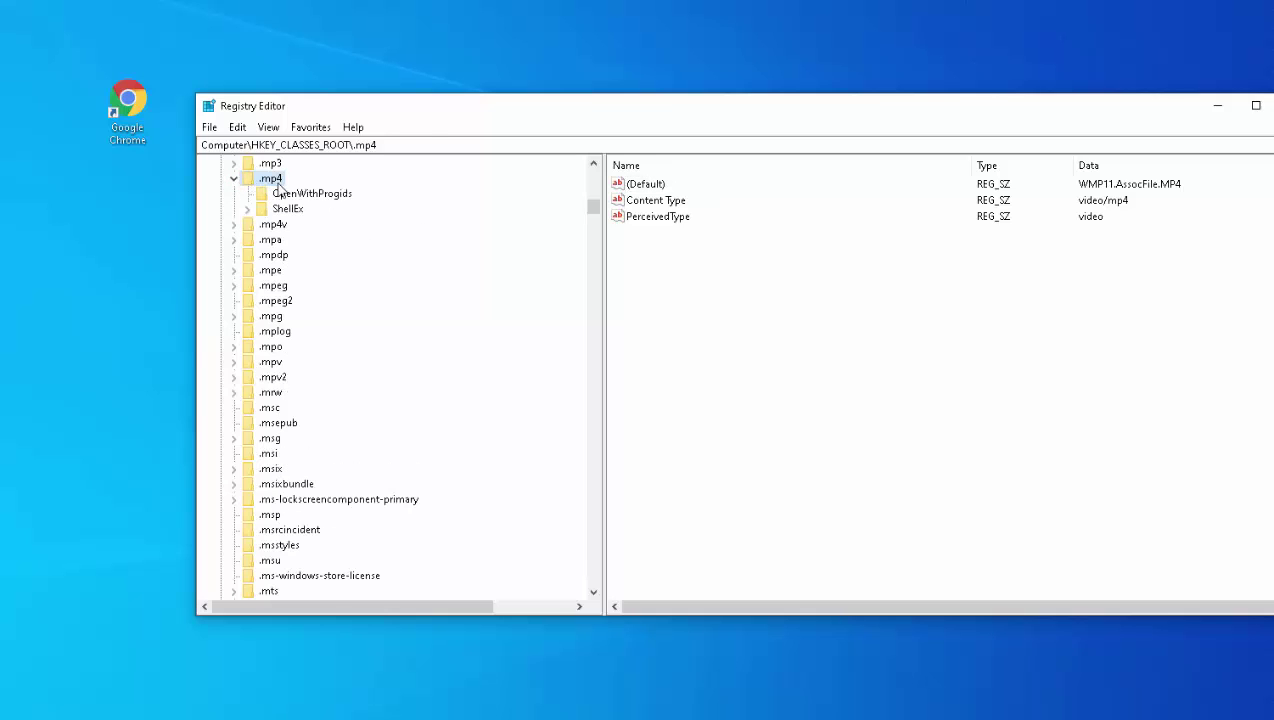
{"action": "left_click", "coordinate": [309, 194]}
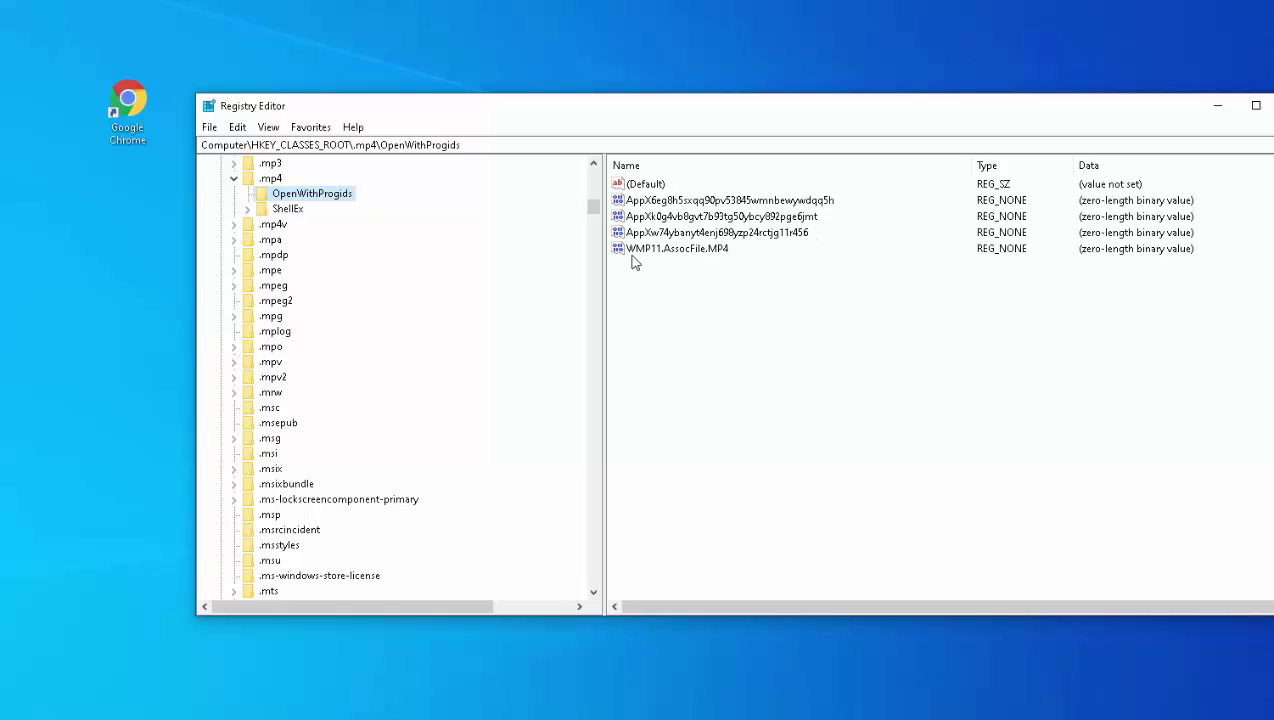
{"action": "left_click", "coordinate": [290, 214]}
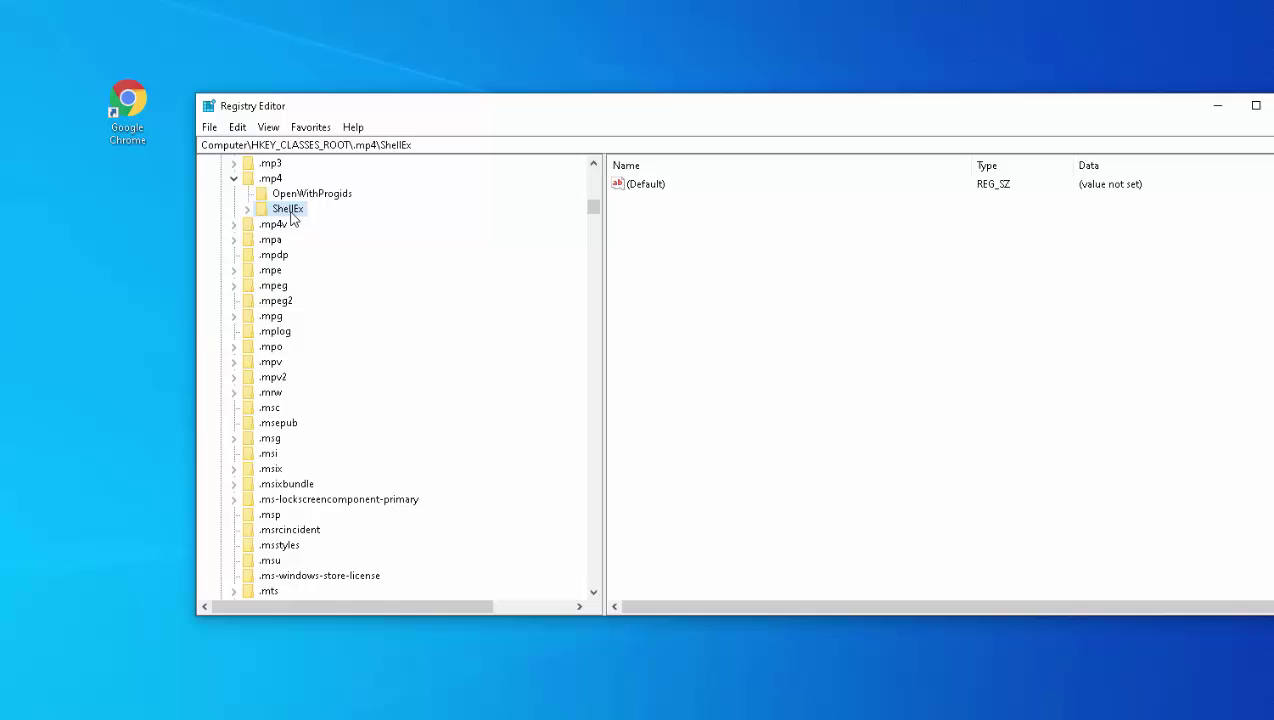
{"action": "left_click", "coordinate": [246, 209]}
{"action": "left_click", "coordinate": [486, 227]}
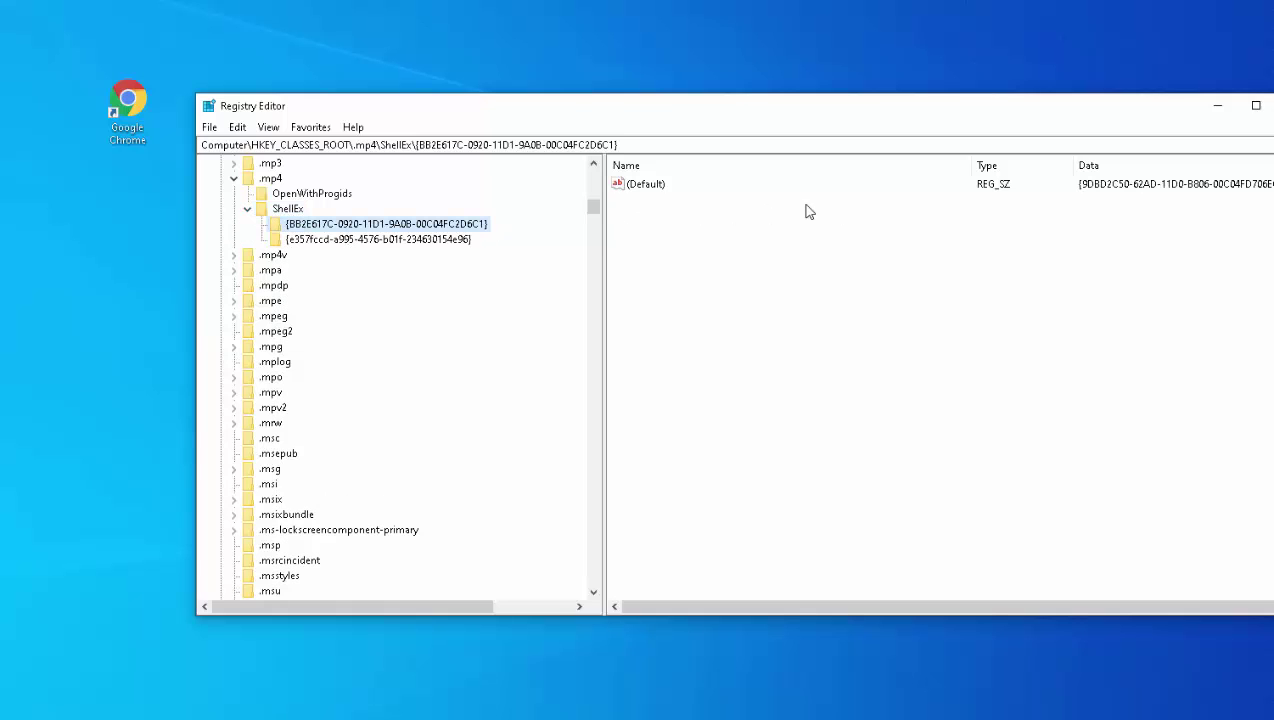
Collapse the ShellEx and .mp4 keys as well as the whole HKEY_CLASSES_ROOT branch.
{"action": "left_click", "coordinate": [247, 210]}
{"action": "left_click", "coordinate": [233, 179]}
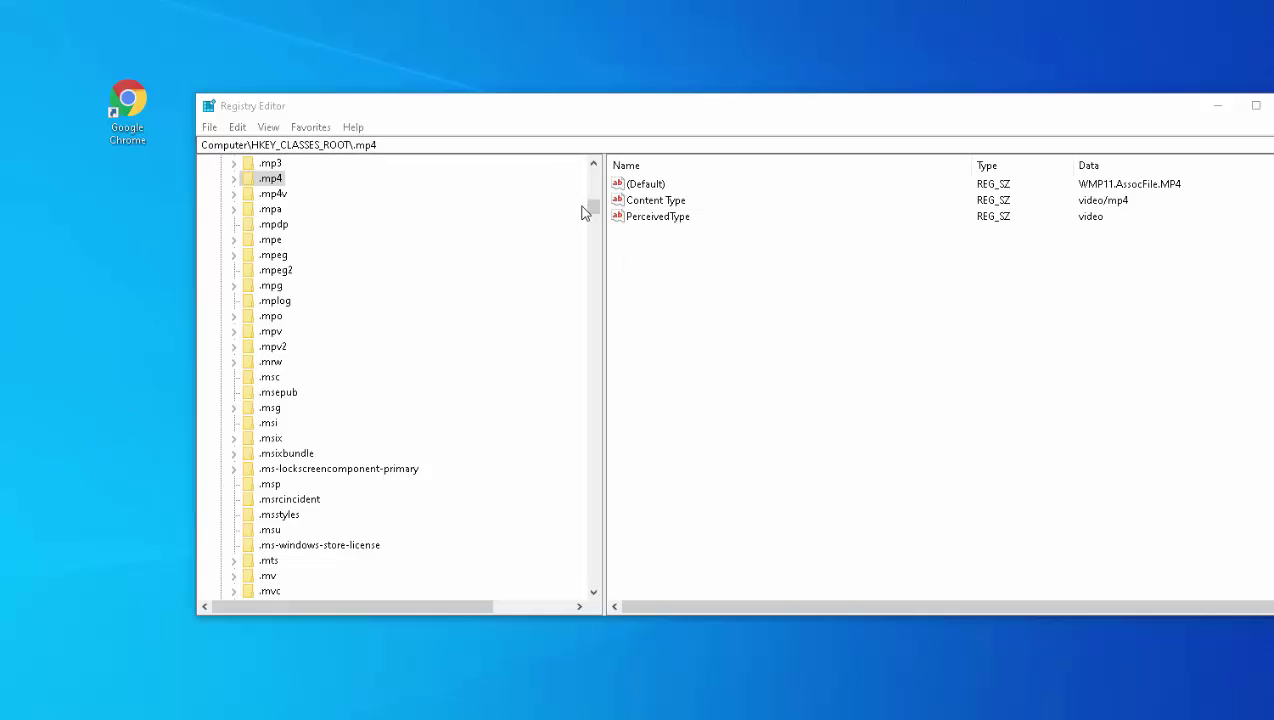
{"action": "left_click_drag", "start_coordinate": [593, 208], "coordinate": [593, 170]}
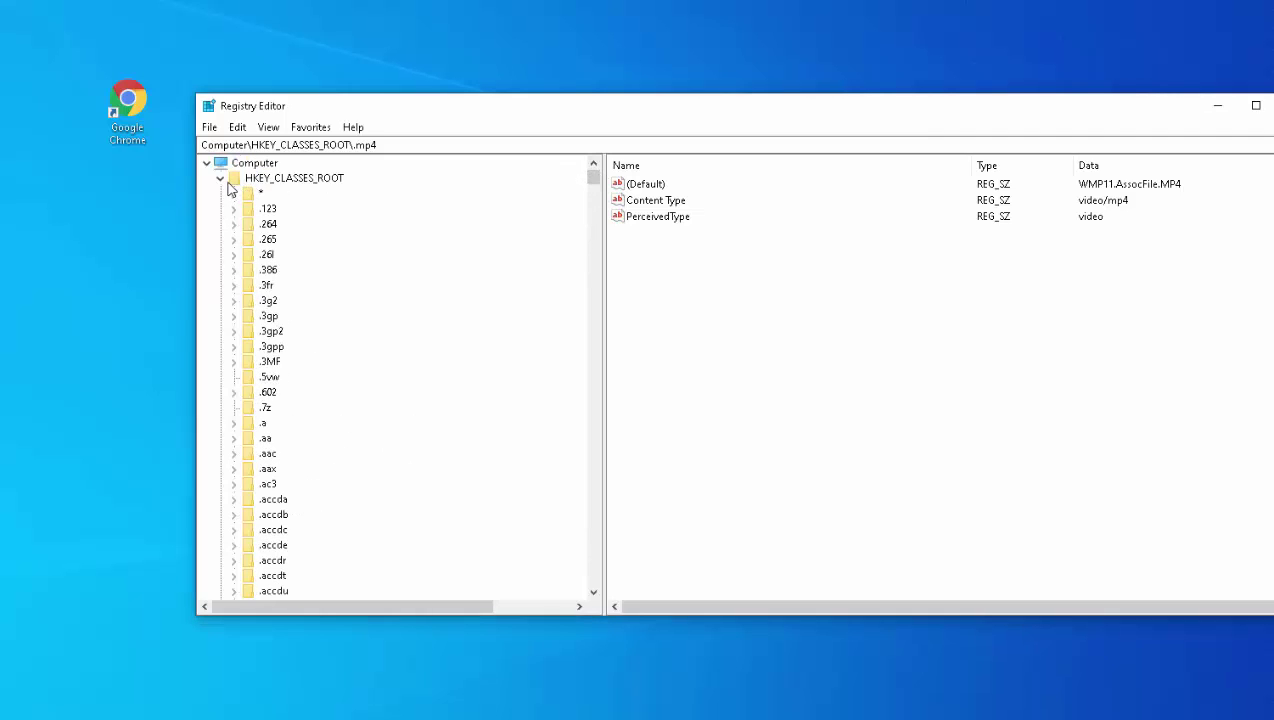
{"action": "left_click", "coordinate": [220, 180]}
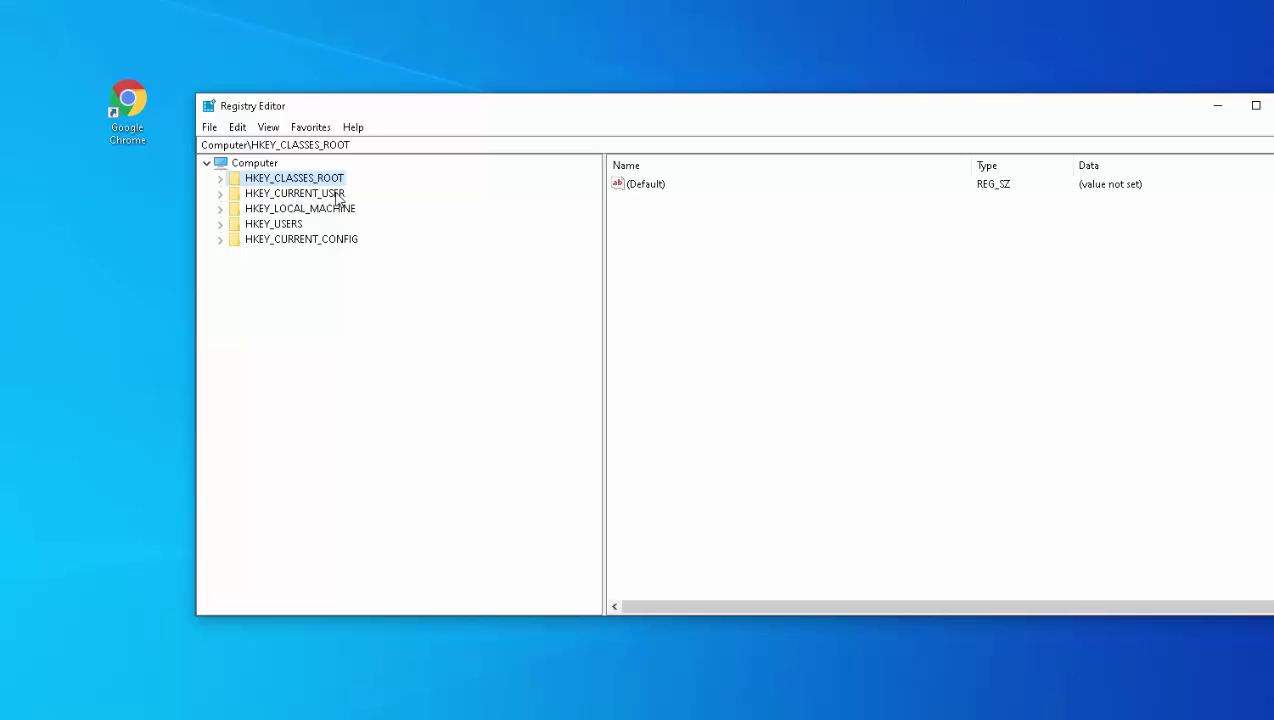
Expand HKEY_CURRENT_USER and its Printers key, and view the Defaults subkey.
{"action": "left_click", "coordinate": [220, 194]}
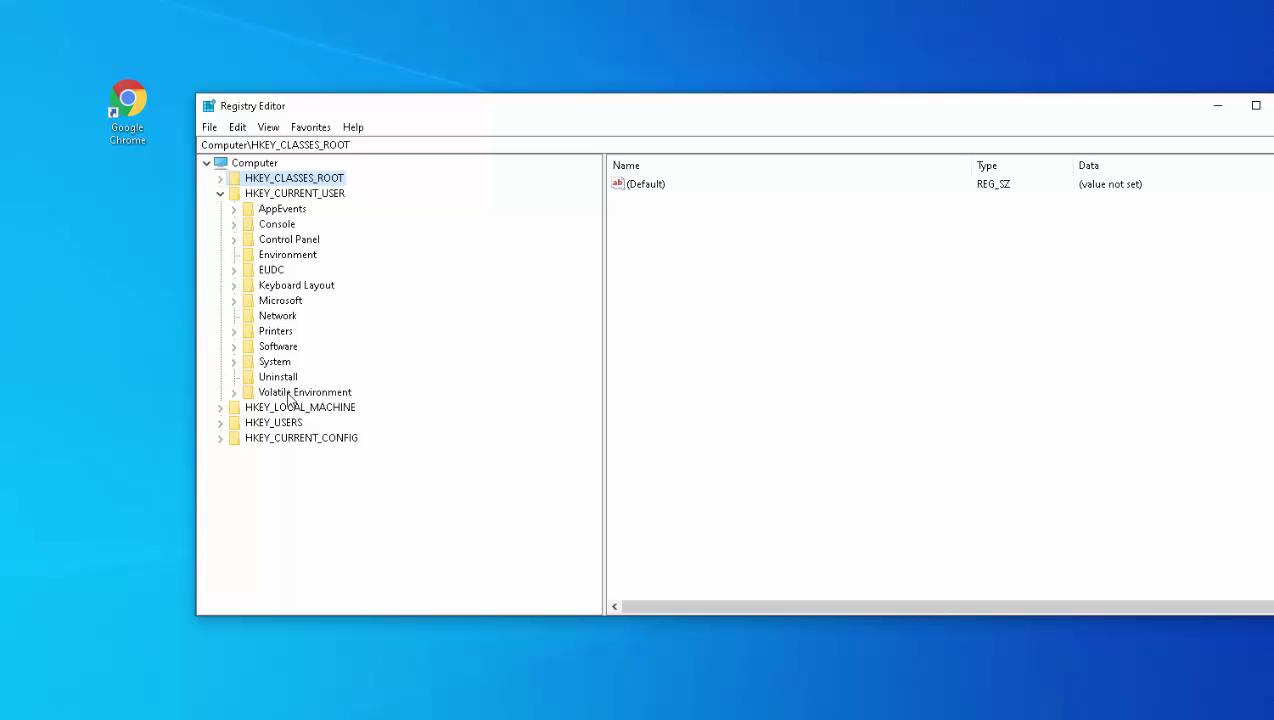
{"action": "left_click", "coordinate": [272, 335]}
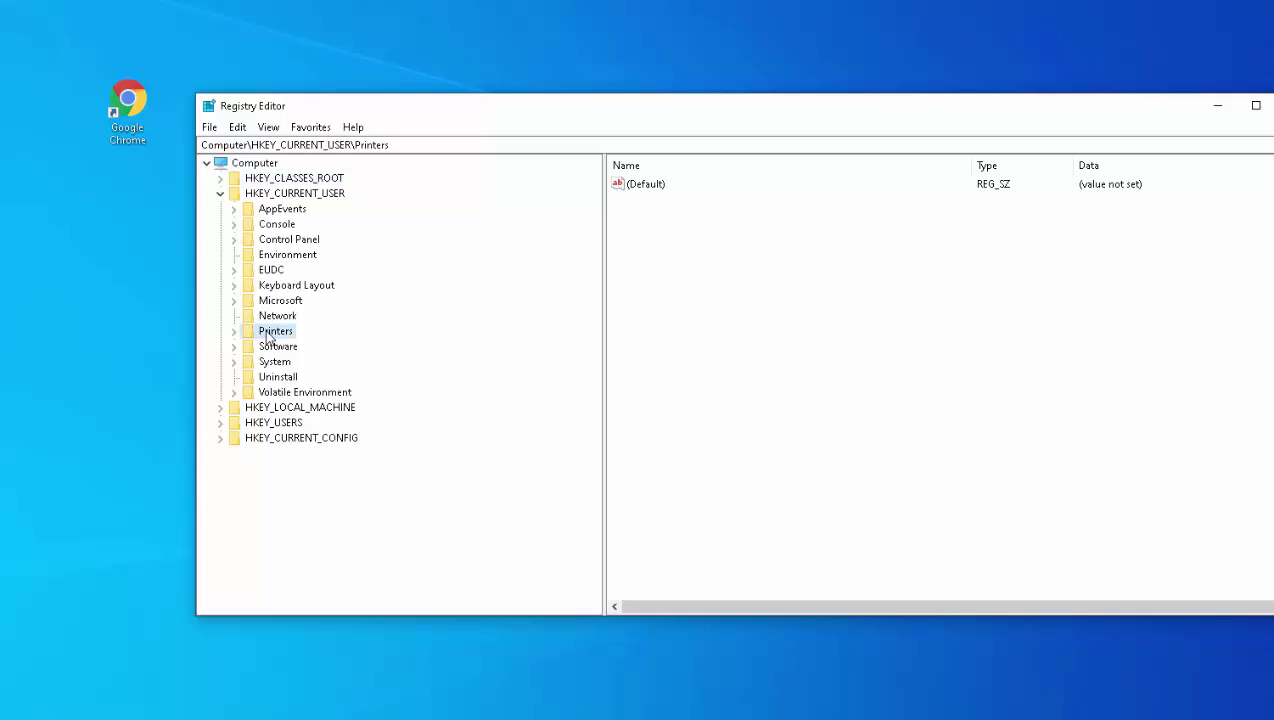
{"action": "left_click", "coordinate": [237, 333]}
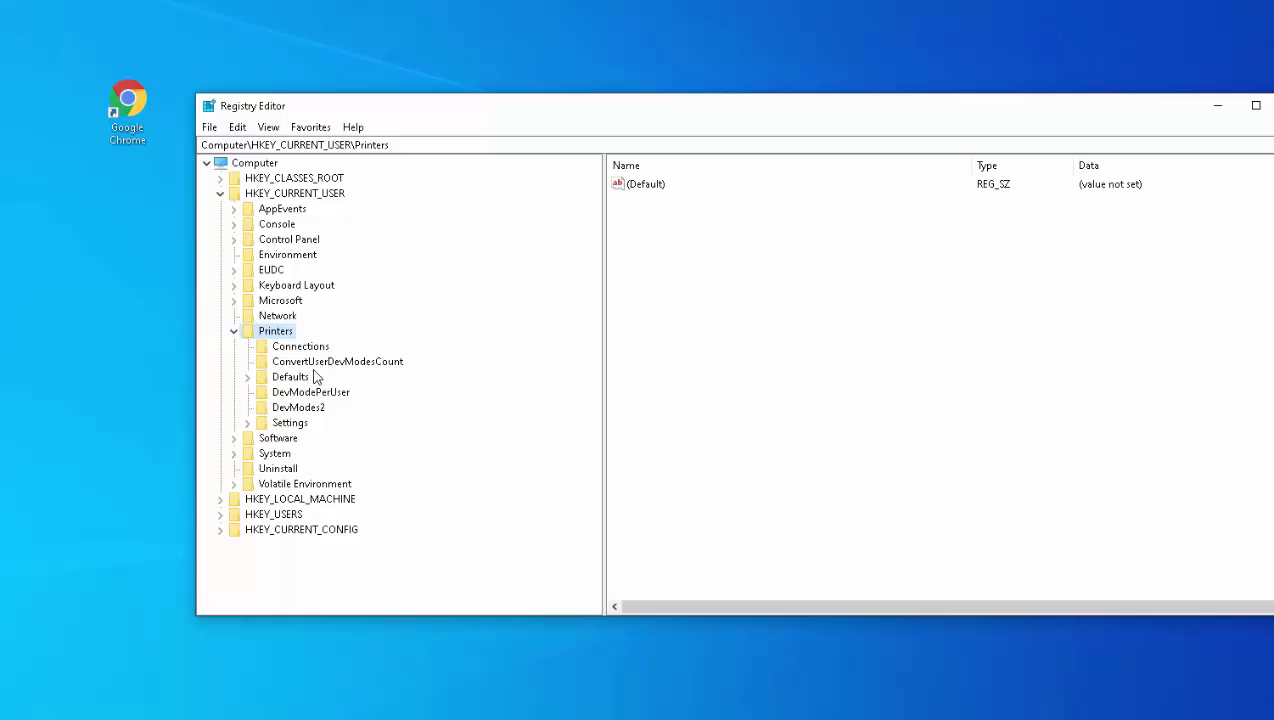
{"action": "left_click", "coordinate": [302, 381]}
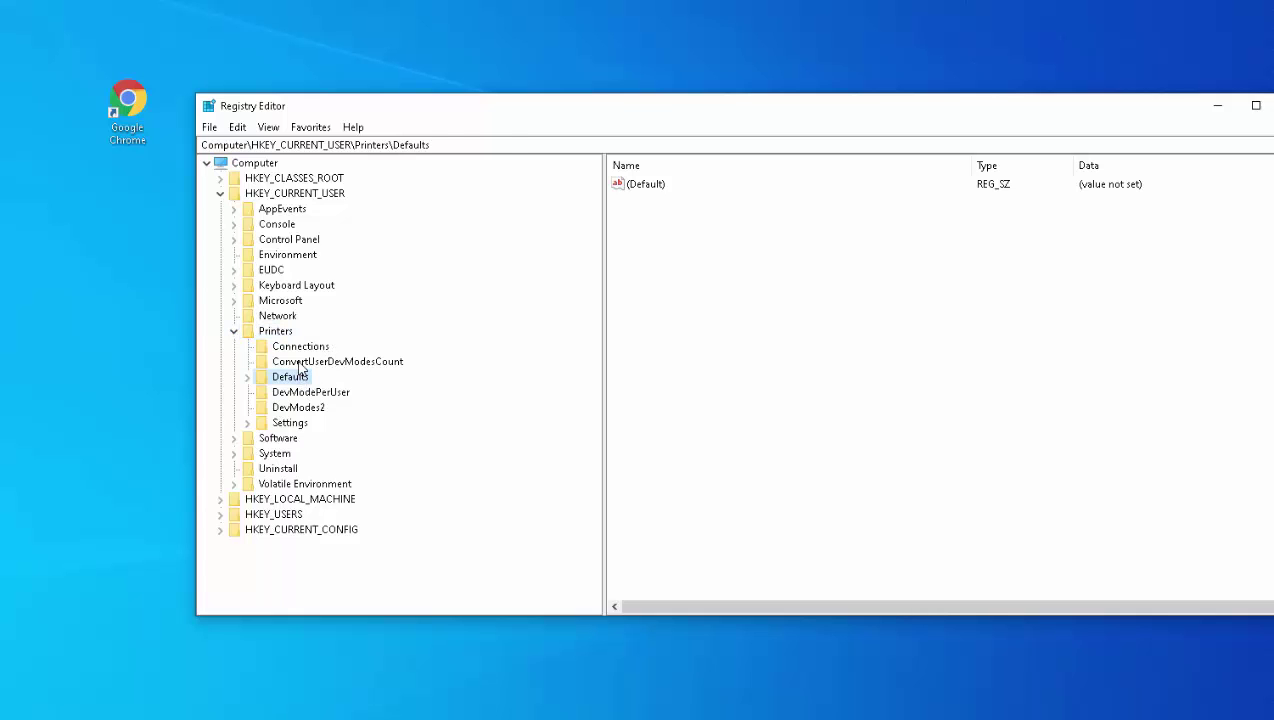
View the values of the ConvertUserDevModesCount key under Printers, and collapse the HKEY_CURRENT_USER branch.
{"action": "left_click", "coordinate": [300, 362]}
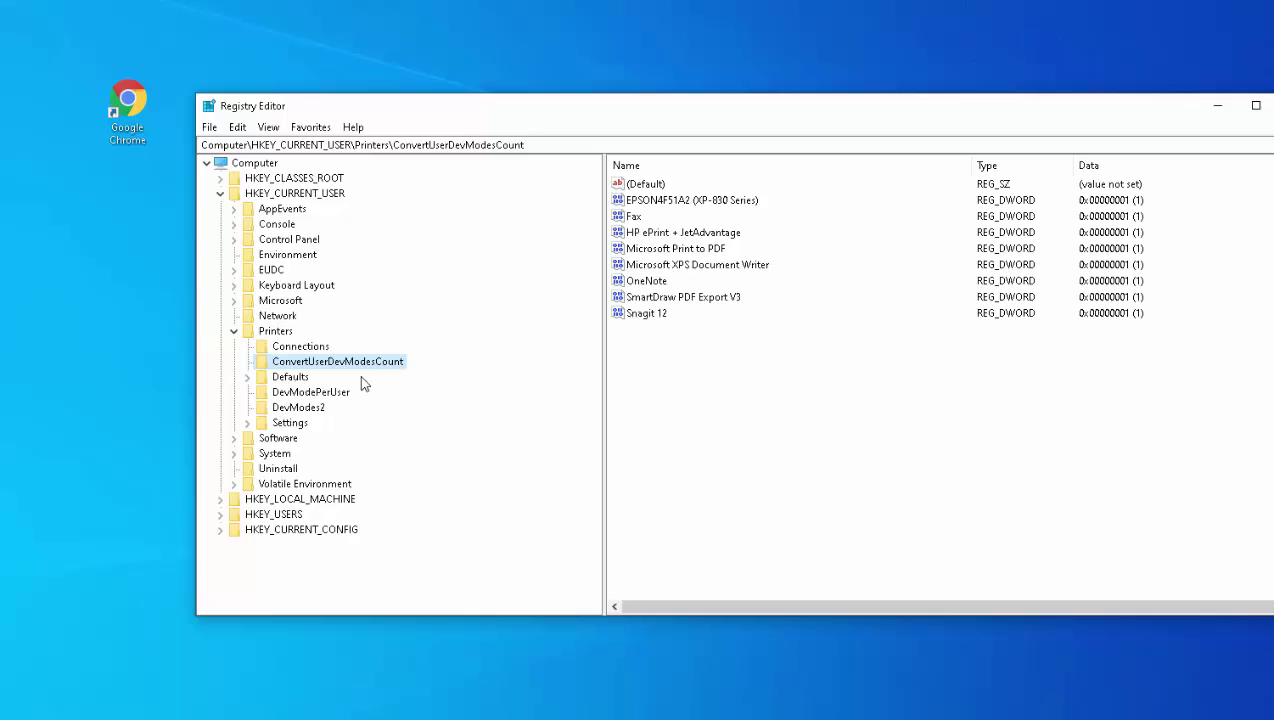
{"action": "left_click", "coordinate": [220, 193]}
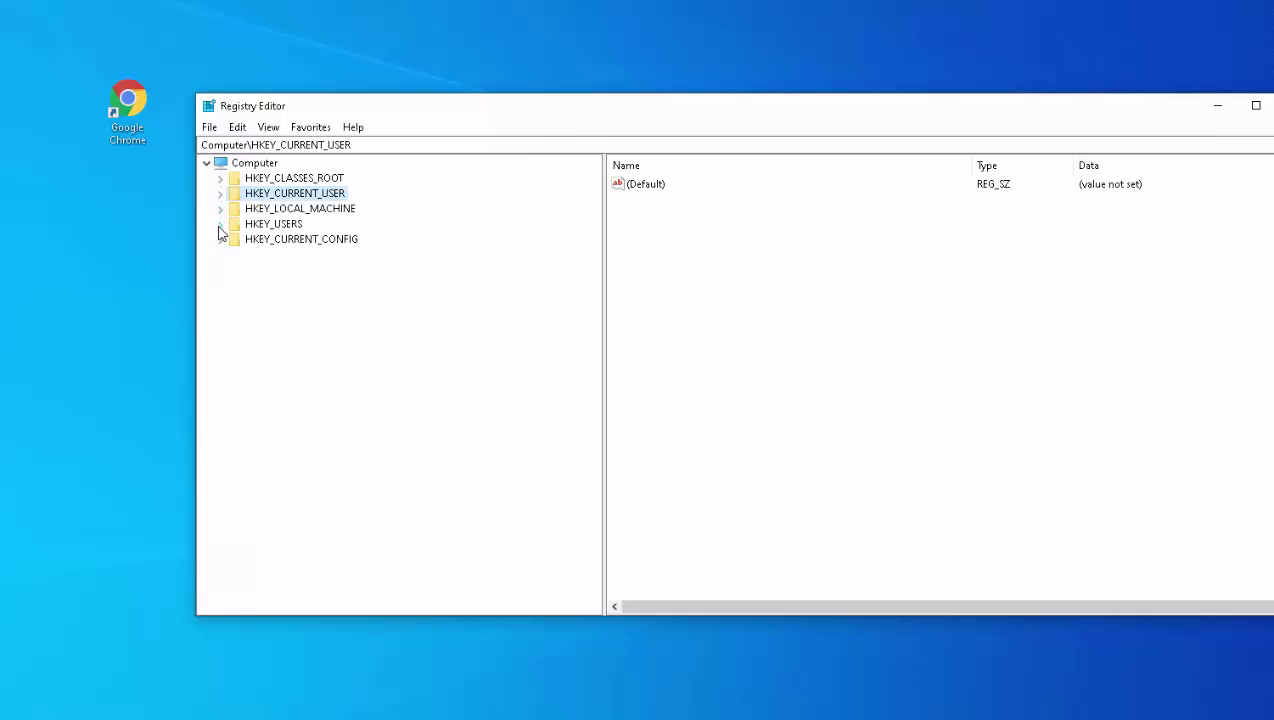
Expand HKEY_USERS, widen the key tree to read the full SID key names, and collapse the branch again.
{"action": "left_click", "coordinate": [220, 224]}
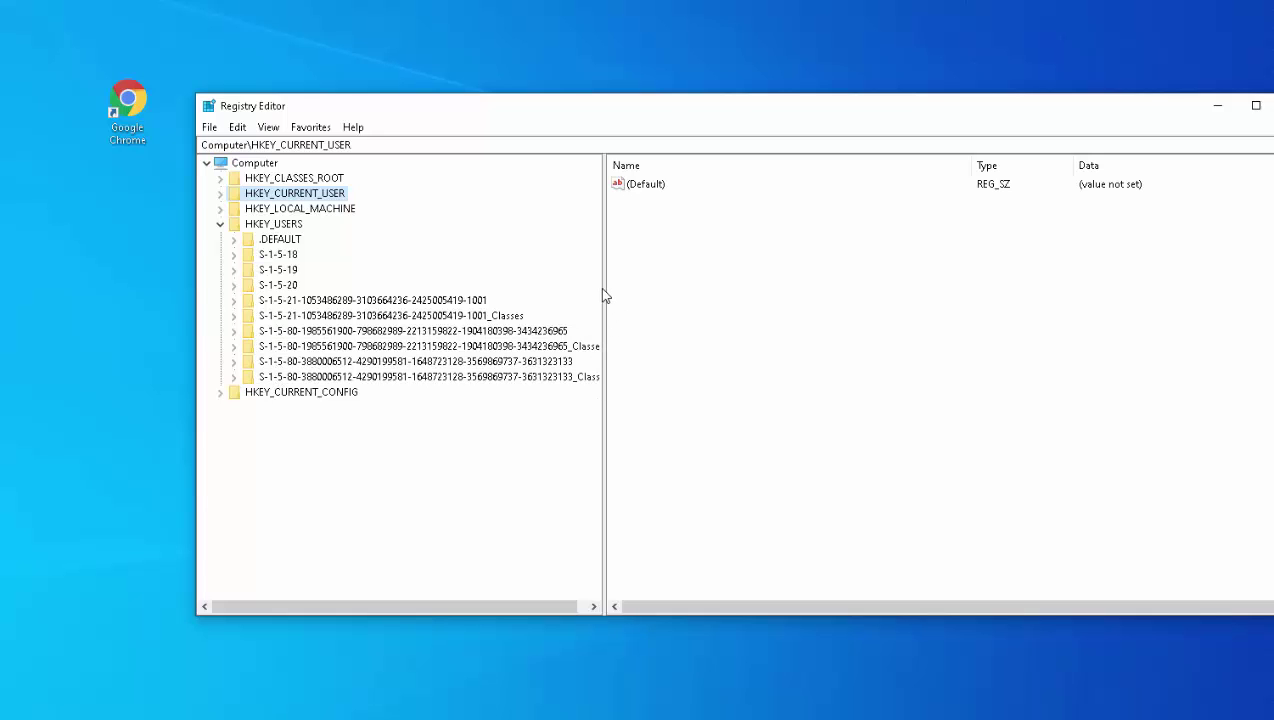
{"action": "left_click_drag", "start_coordinate": [603, 288], "coordinate": [677, 286]}
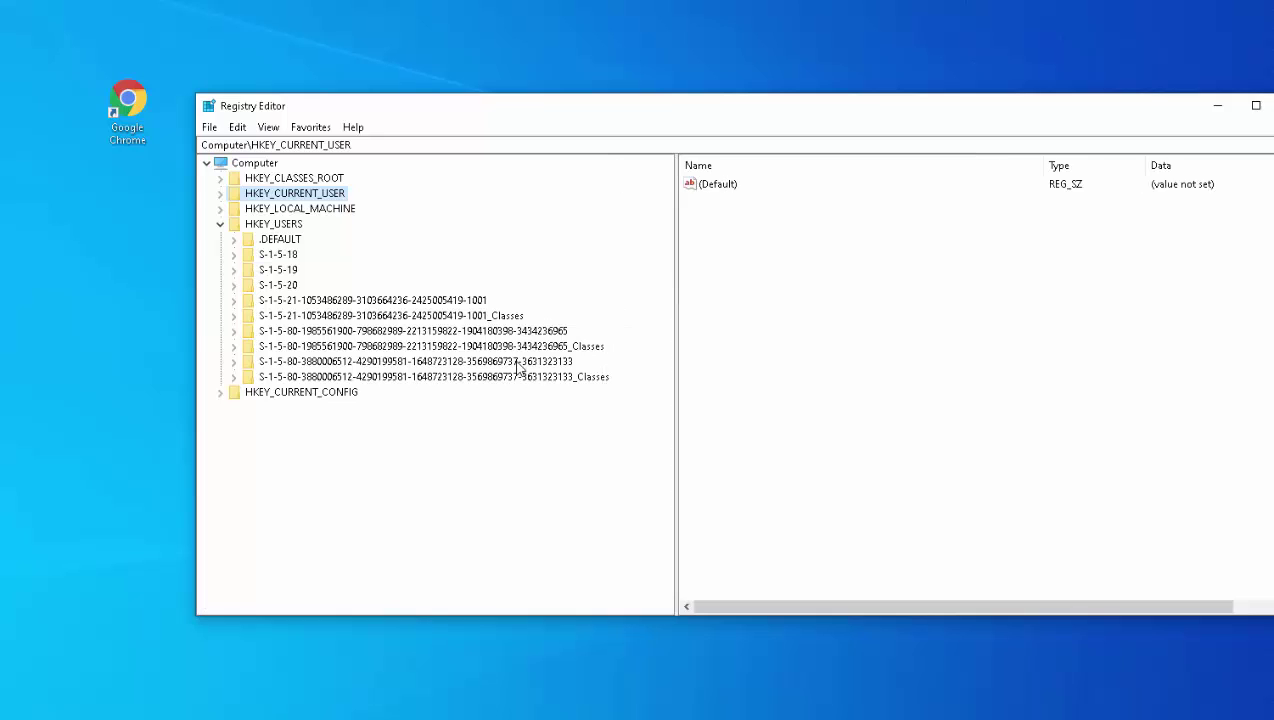
{"action": "left_click_drag", "start_coordinate": [529, 112], "coordinate": [341, 93]}
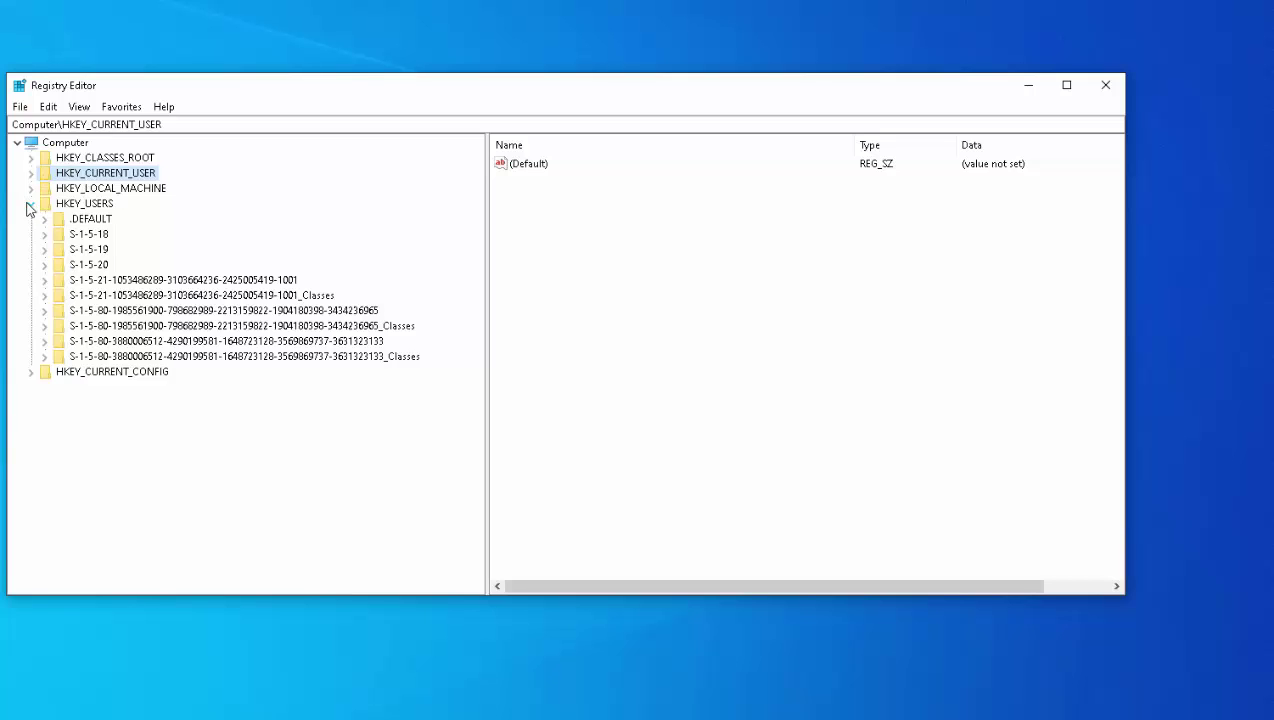
{"action": "left_click", "coordinate": [30, 204]}
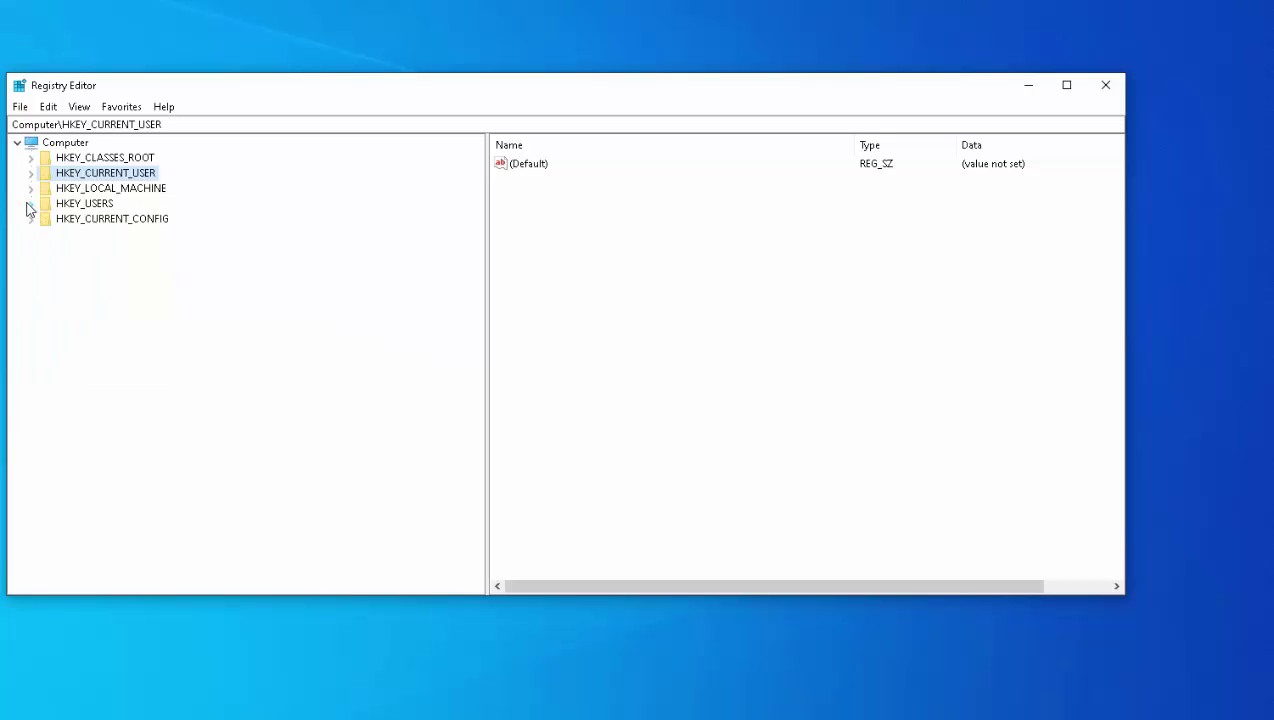
Expand HKEY_LOCAL_MACHINE, collapse its SYSTEM key, and inspect the SAM key and the SAM subkey inside it.
{"action": "left_click", "coordinate": [149, 190]}
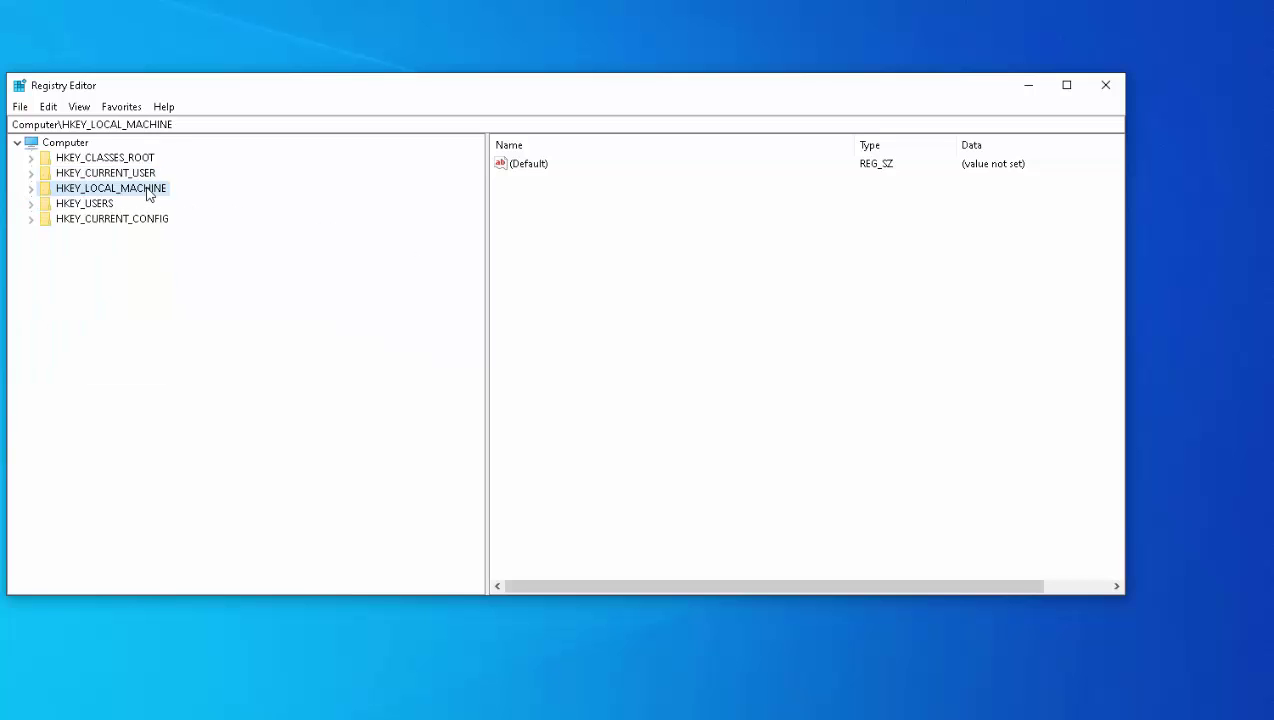
{"action": "left_click", "coordinate": [30, 190]}
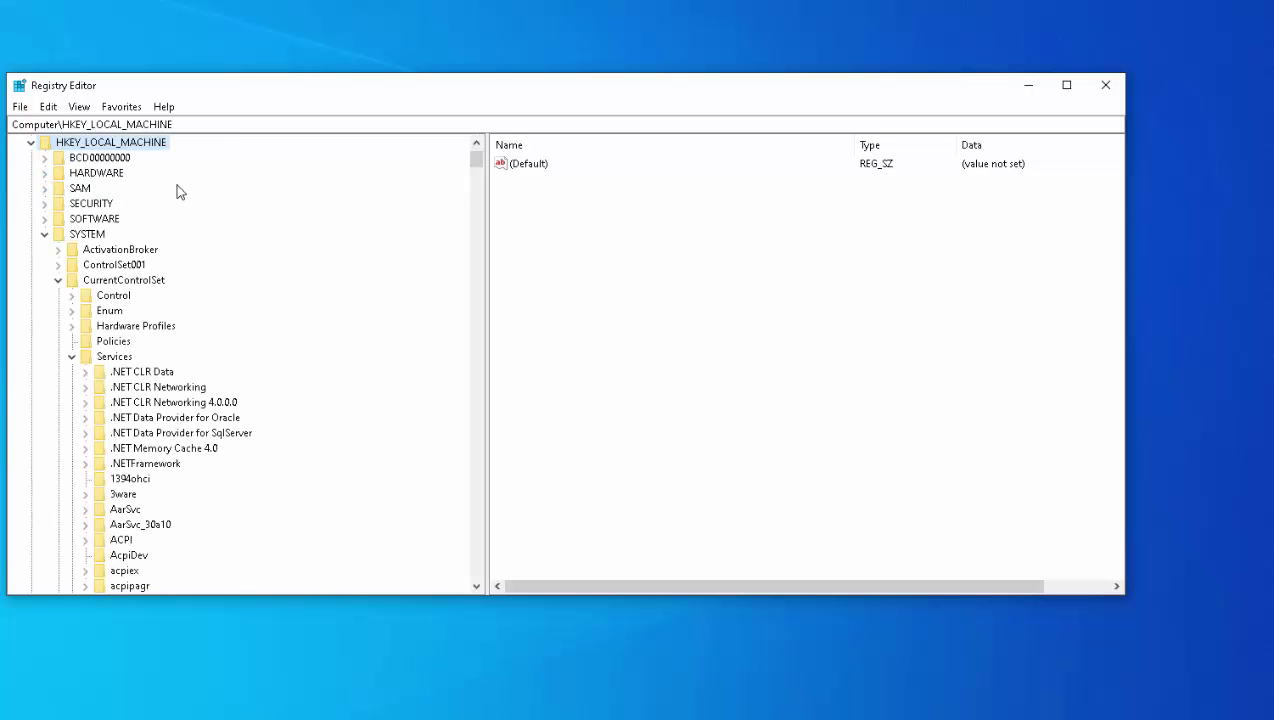
{"action": "left_click", "coordinate": [44, 234]}
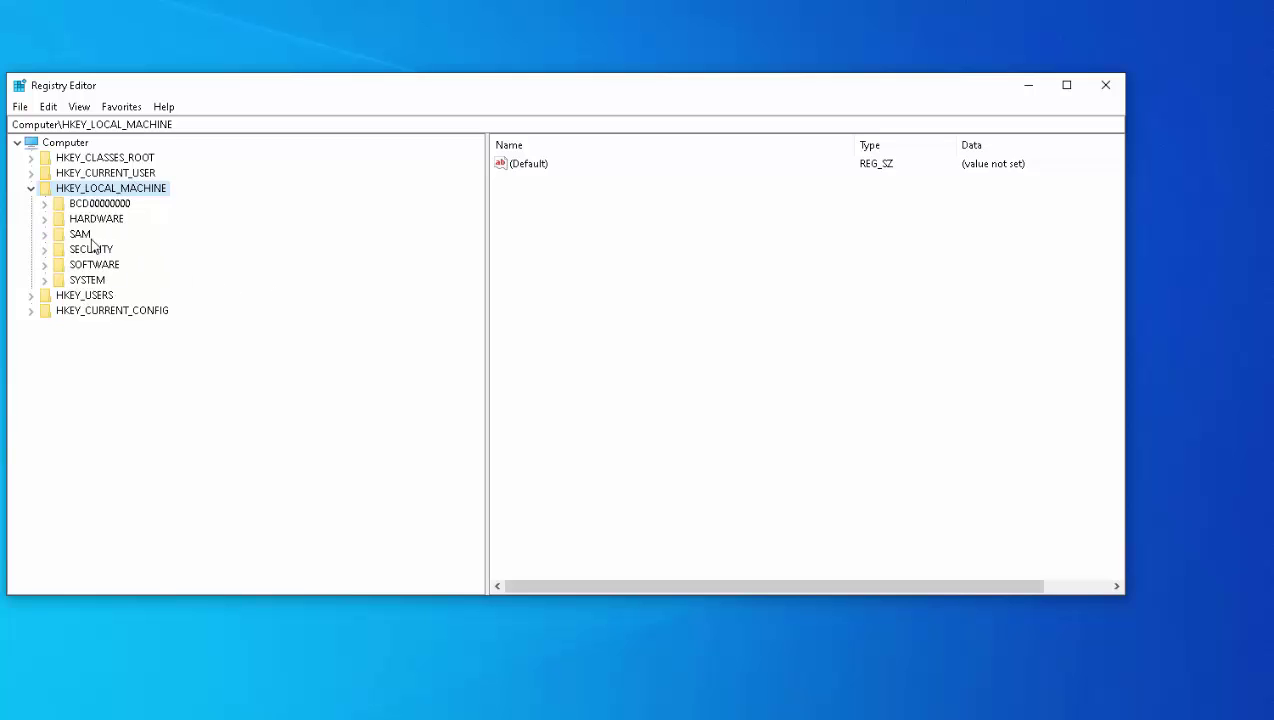
{"action": "left_click", "coordinate": [44, 234]}
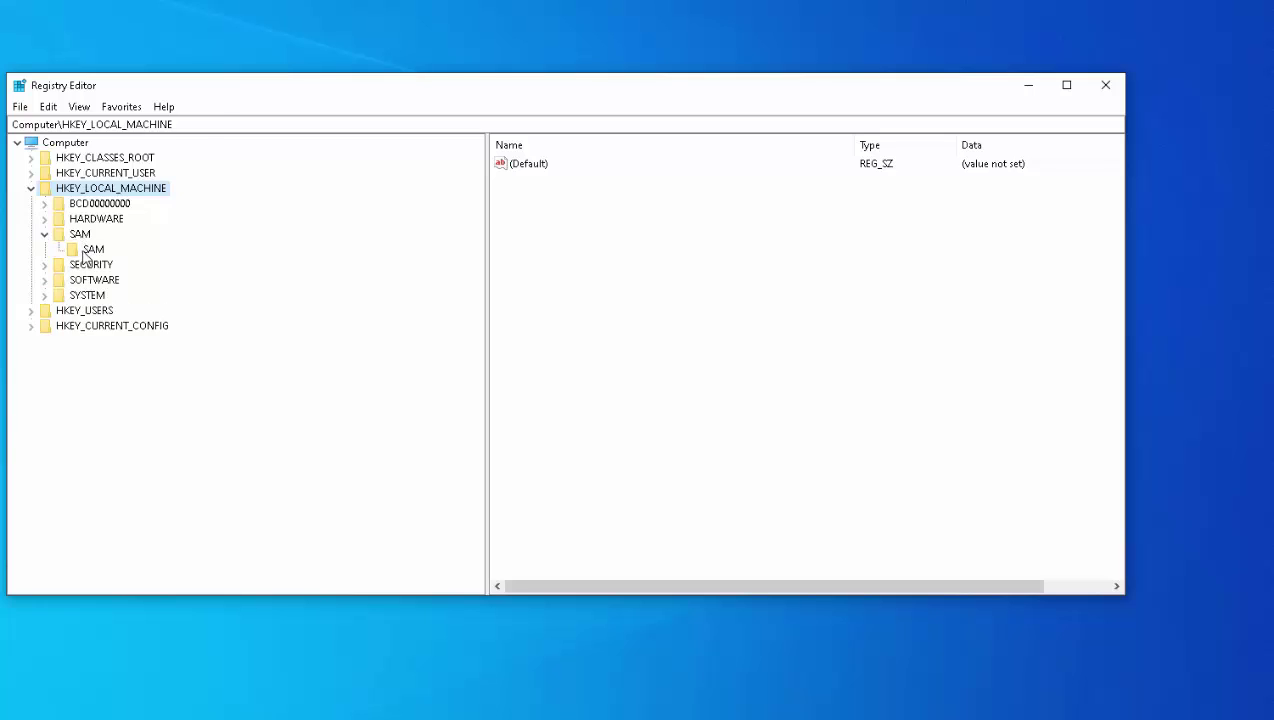
{"action": "left_click", "coordinate": [89, 252]}
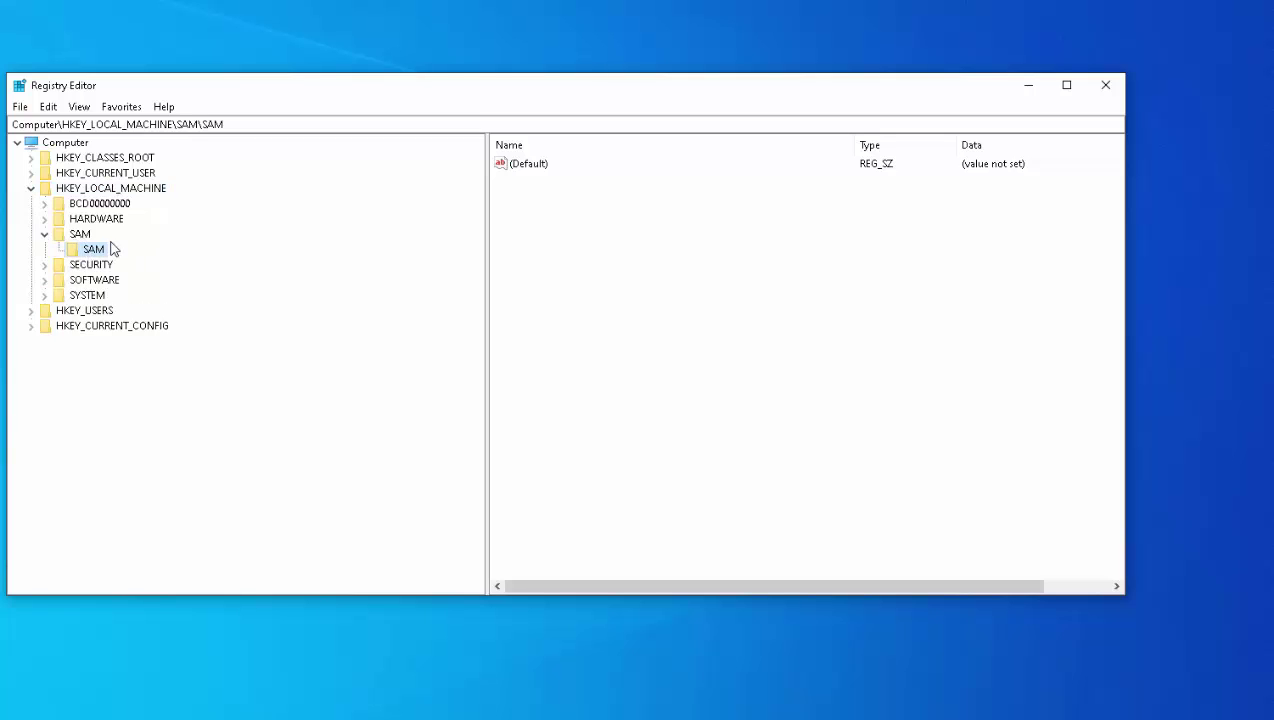
{"action": "left_click", "coordinate": [82, 234]}
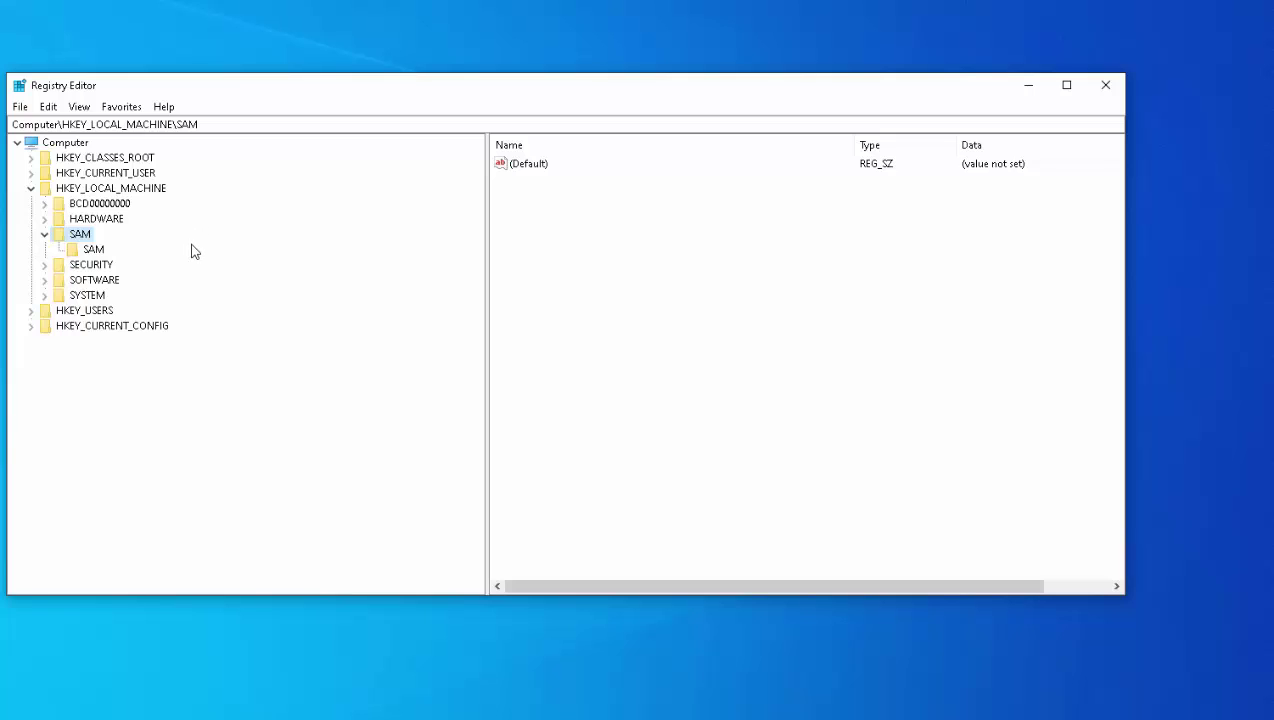
Expand the SOFTWARE key, view NativeMessagingHosts under Google\Chrome, and collapse the Google key.
{"action": "left_click", "coordinate": [44, 281]}
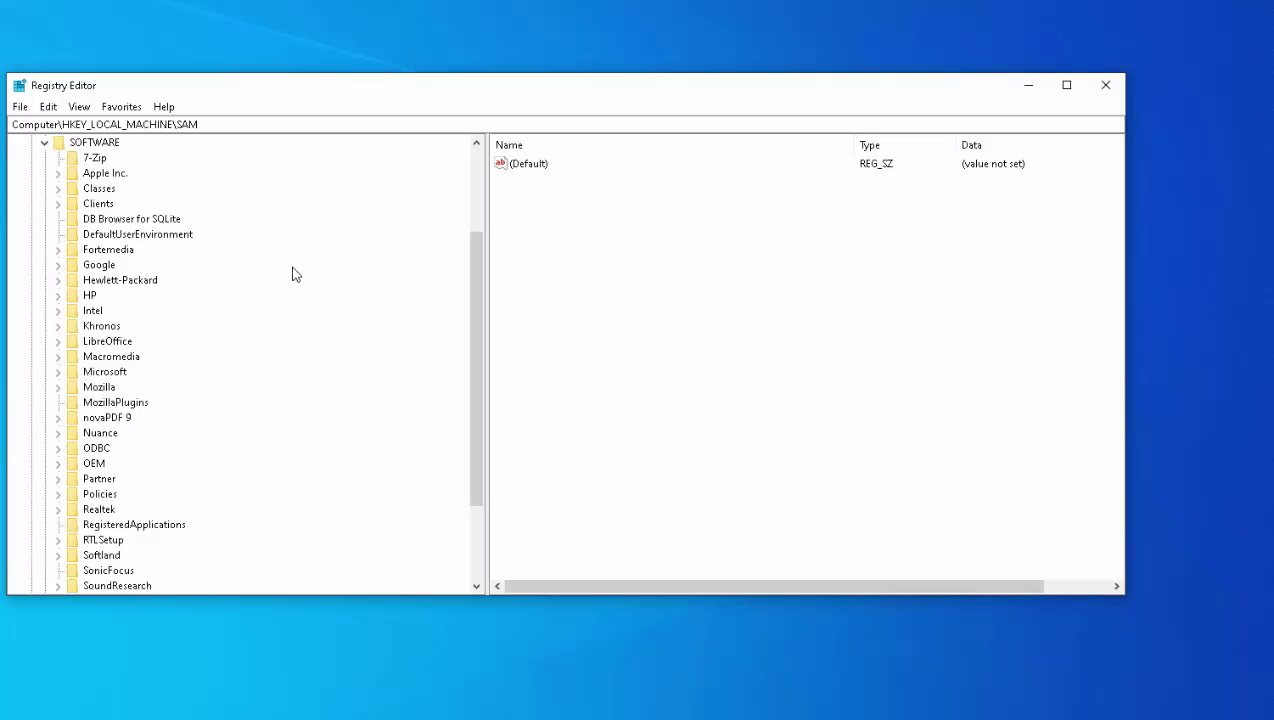
{"action": "left_click", "coordinate": [58, 265]}
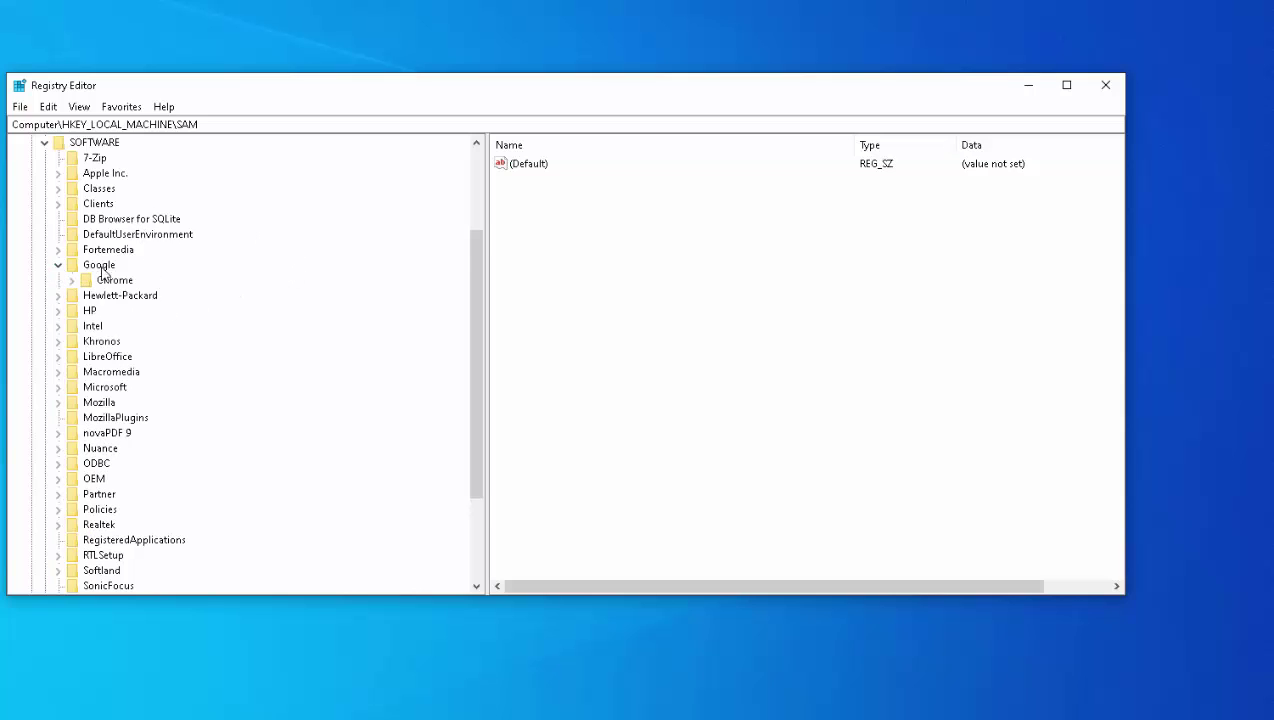
{"action": "left_click", "coordinate": [72, 281]}
{"action": "scroll", "coordinate": [248, 266], "scroll_direction": "down", "scroll_amount": 1}
{"action": "left_click", "coordinate": [150, 250]}
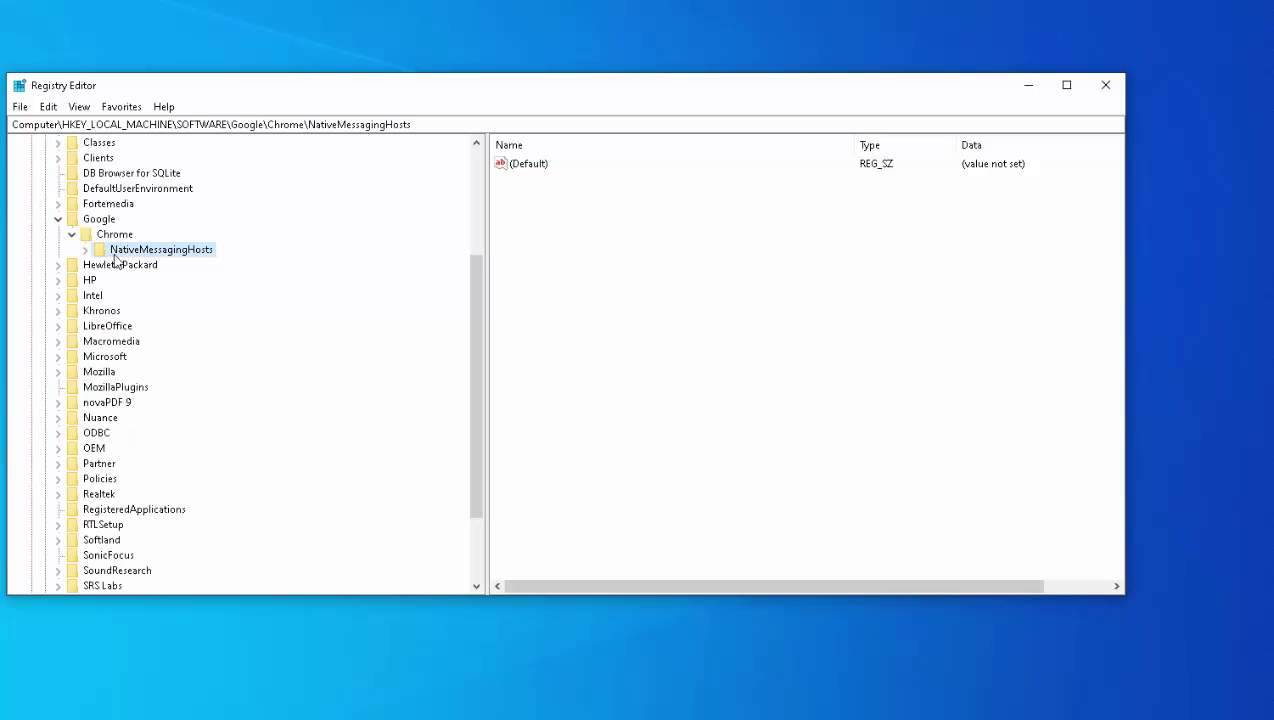
{"action": "left_click", "coordinate": [58, 219]}
{"action": "scroll", "coordinate": [165, 268], "scroll_direction": "down", "scroll_amount": 1}
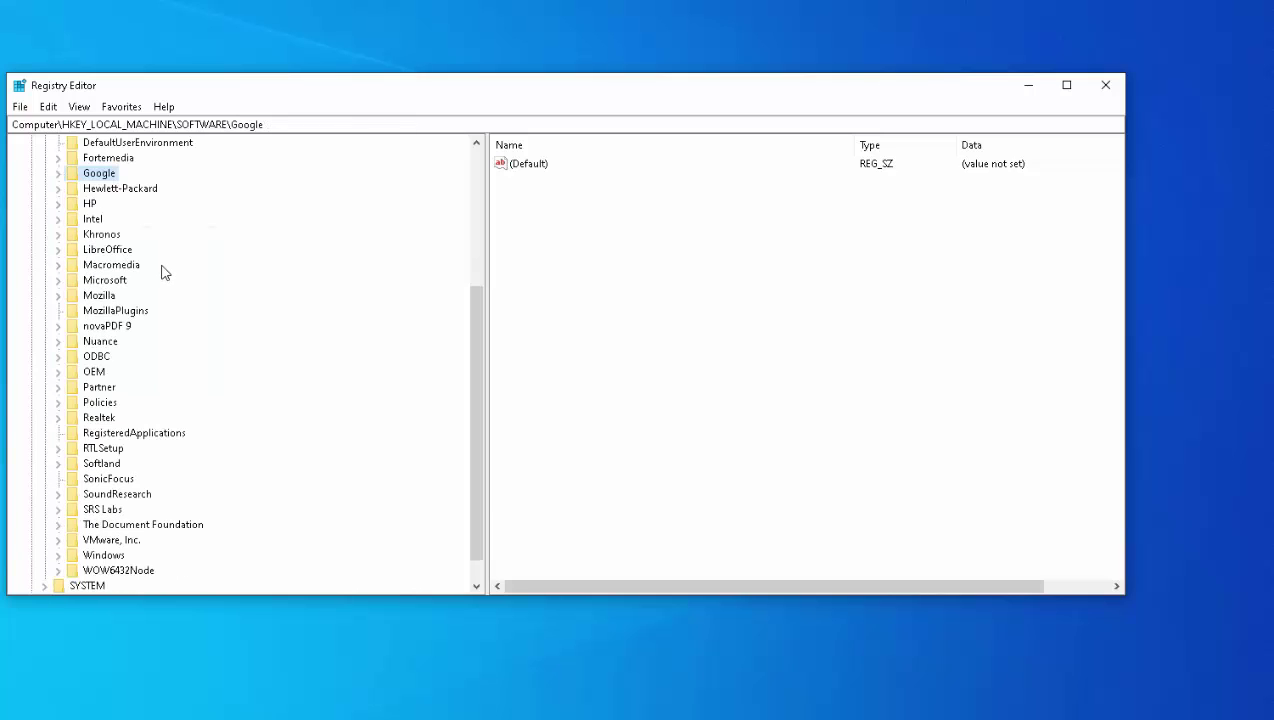
Expand the Microsoft key under SOFTWARE and its Windows subkey to browse the keys inside.
{"action": "left_click", "coordinate": [59, 280]}
{"action": "scroll", "coordinate": [252, 250], "scroll_direction": "down", "scroll_amount": 15}
{"action": "scroll", "coordinate": [248, 270], "scroll_direction": "down", "scroll_amount": 20}
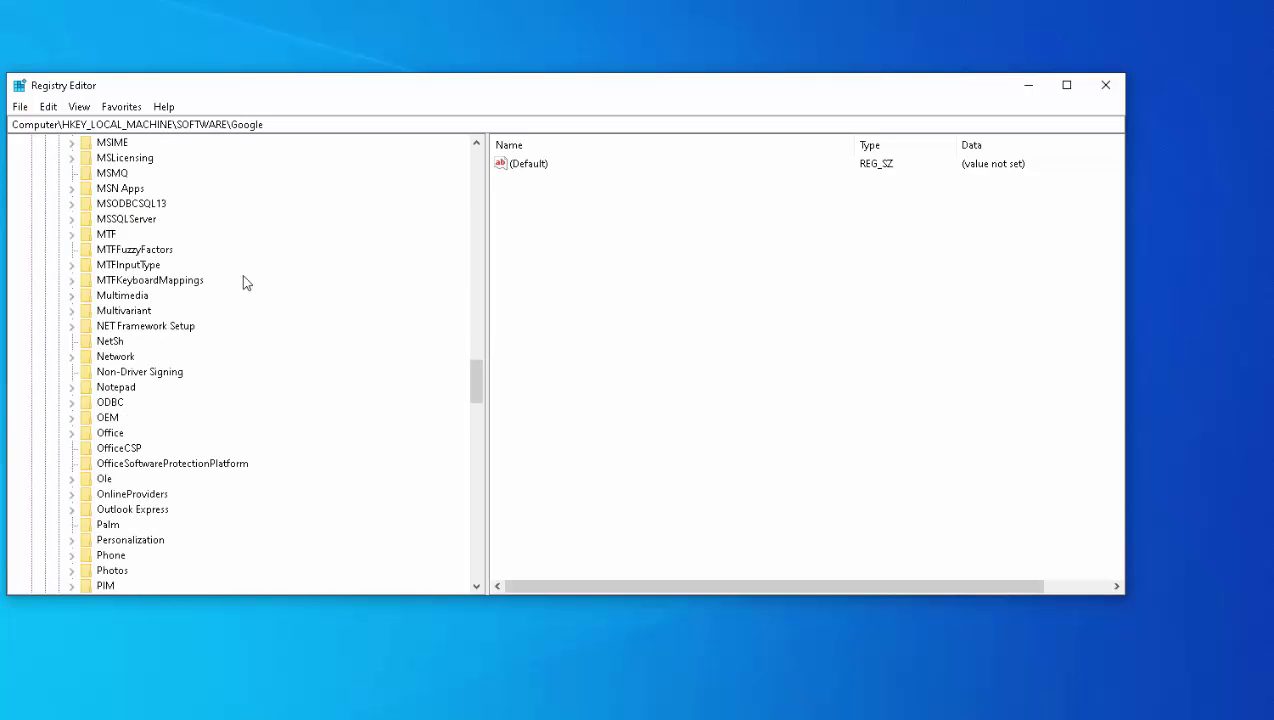
{"action": "scroll", "coordinate": [239, 290], "scroll_direction": "down", "scroll_amount": 15}
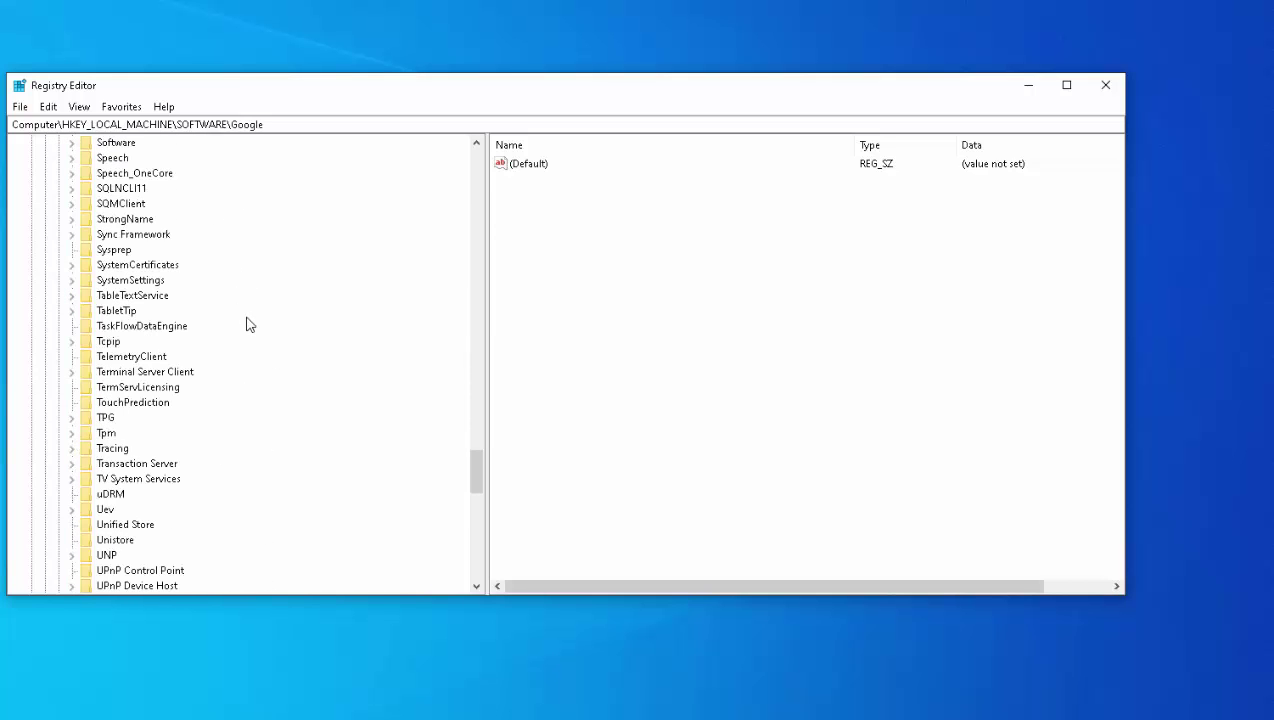
{"action": "scroll", "coordinate": [243, 335], "scroll_direction": "down", "scroll_amount": 7}
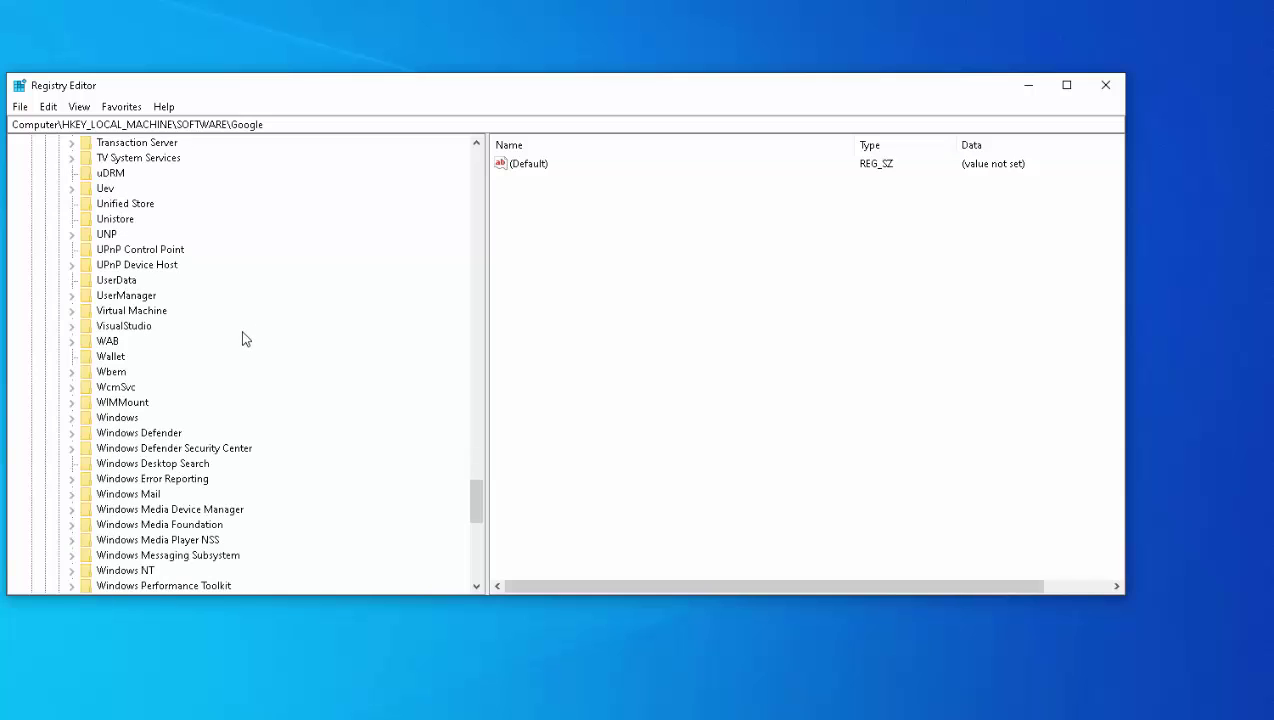
{"action": "left_click", "coordinate": [72, 419]}
{"action": "scroll", "coordinate": [336, 300], "scroll_direction": "down", "scroll_amount": 5}
{"action": "scroll", "coordinate": [336, 301], "scroll_direction": "up", "scroll_amount": 2}
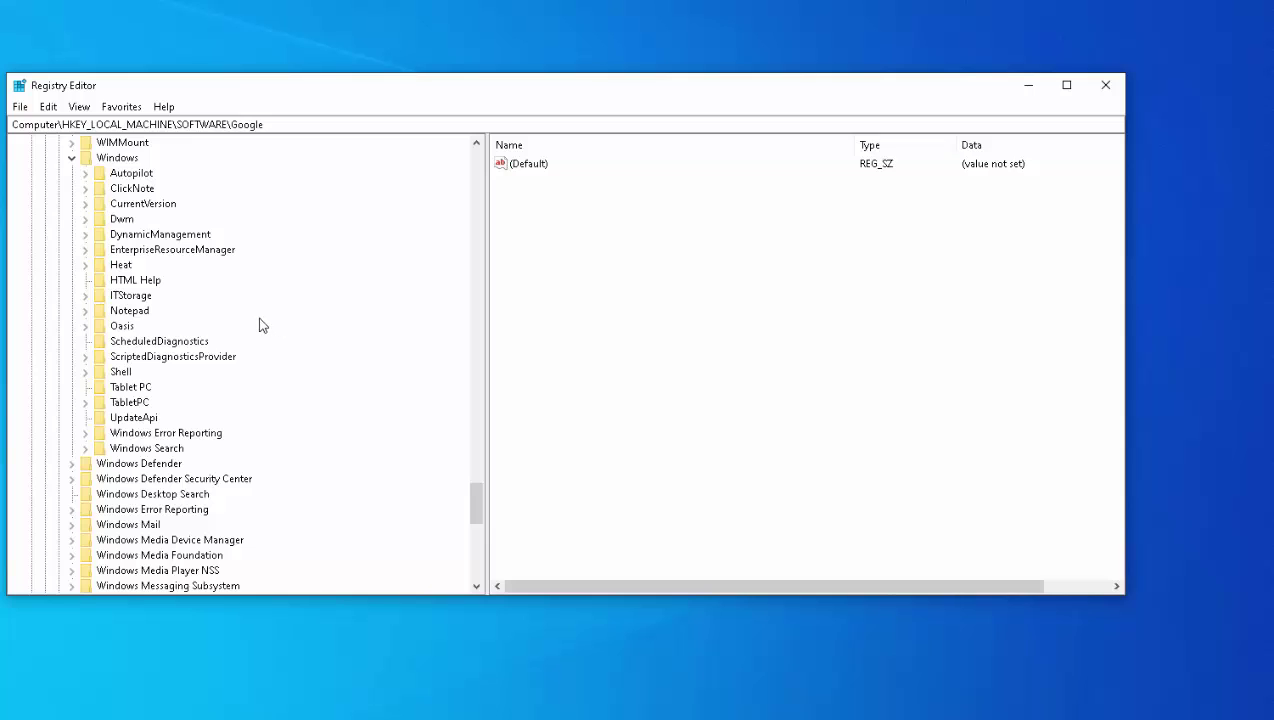
Expand CurrentVersion under Microsoft\Windows, find its Run key, and view the startup values.
{"action": "left_click", "coordinate": [85, 204]}
{"action": "scroll", "coordinate": [254, 266], "scroll_direction": "down", "scroll_amount": 20}
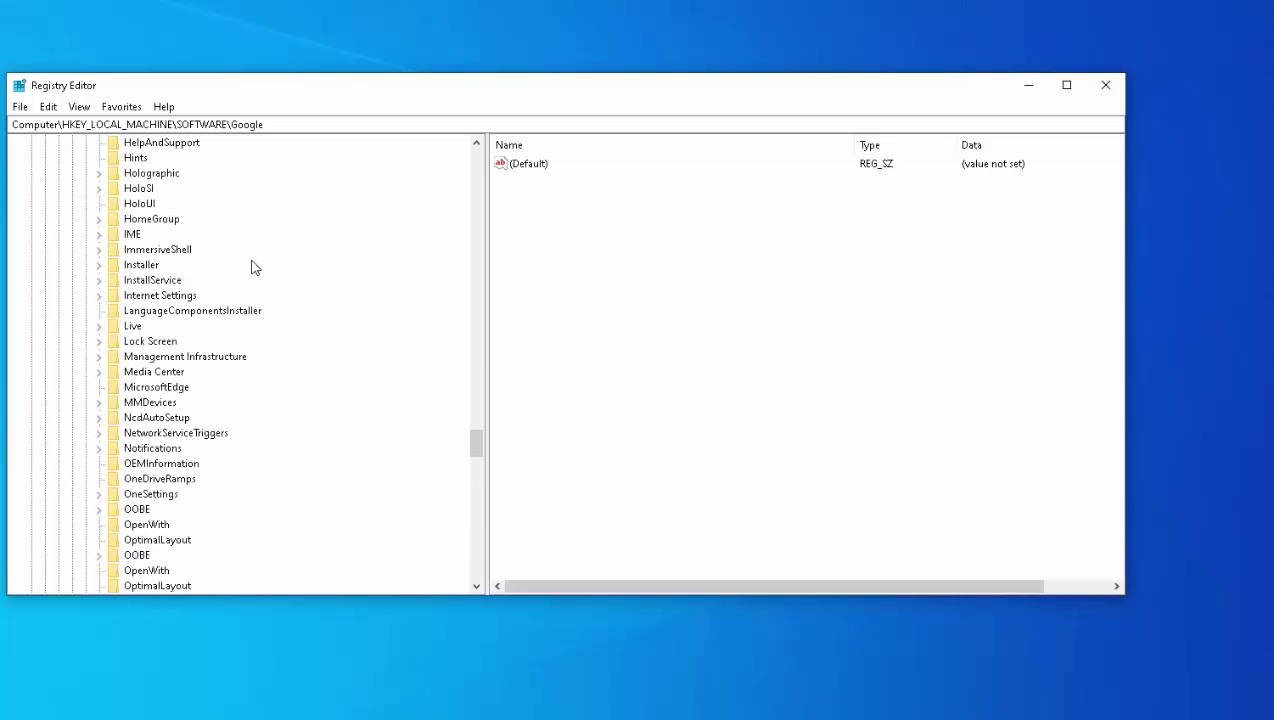
{"action": "scroll", "coordinate": [252, 266], "scroll_direction": "down", "scroll_amount": 17}
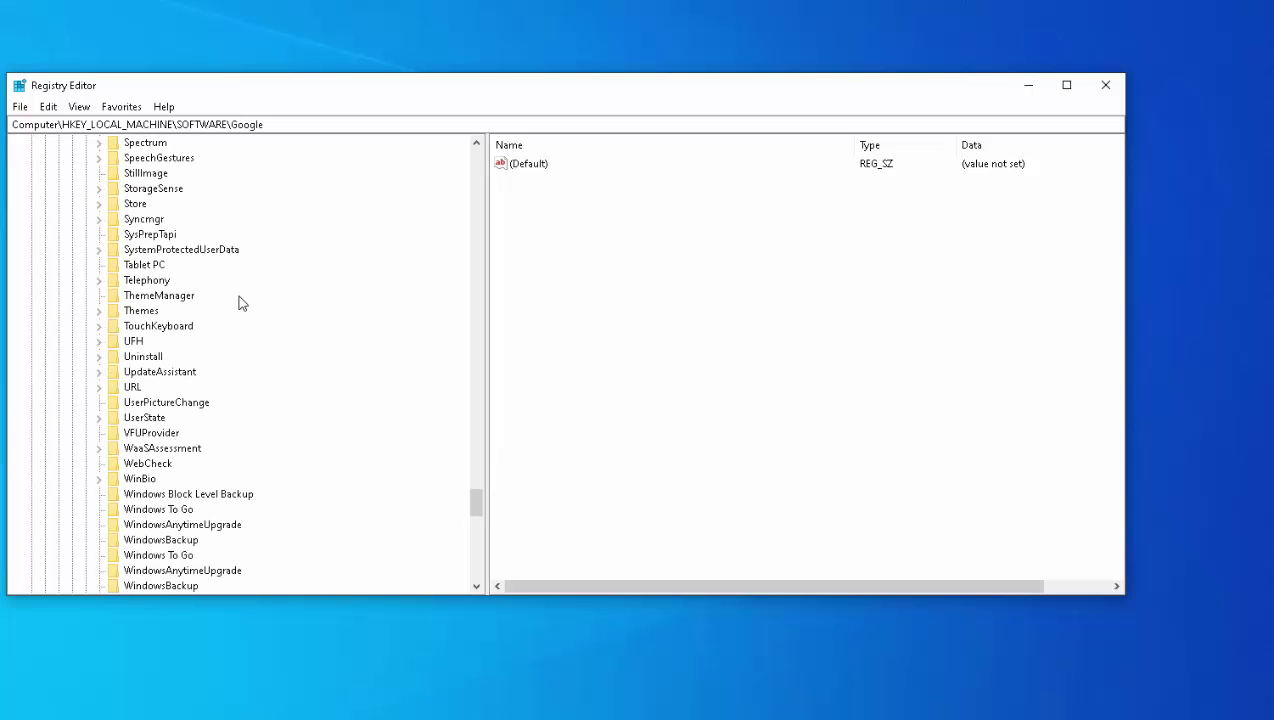
{"action": "scroll", "coordinate": [250, 348], "scroll_direction": "up", "scroll_amount": 2}
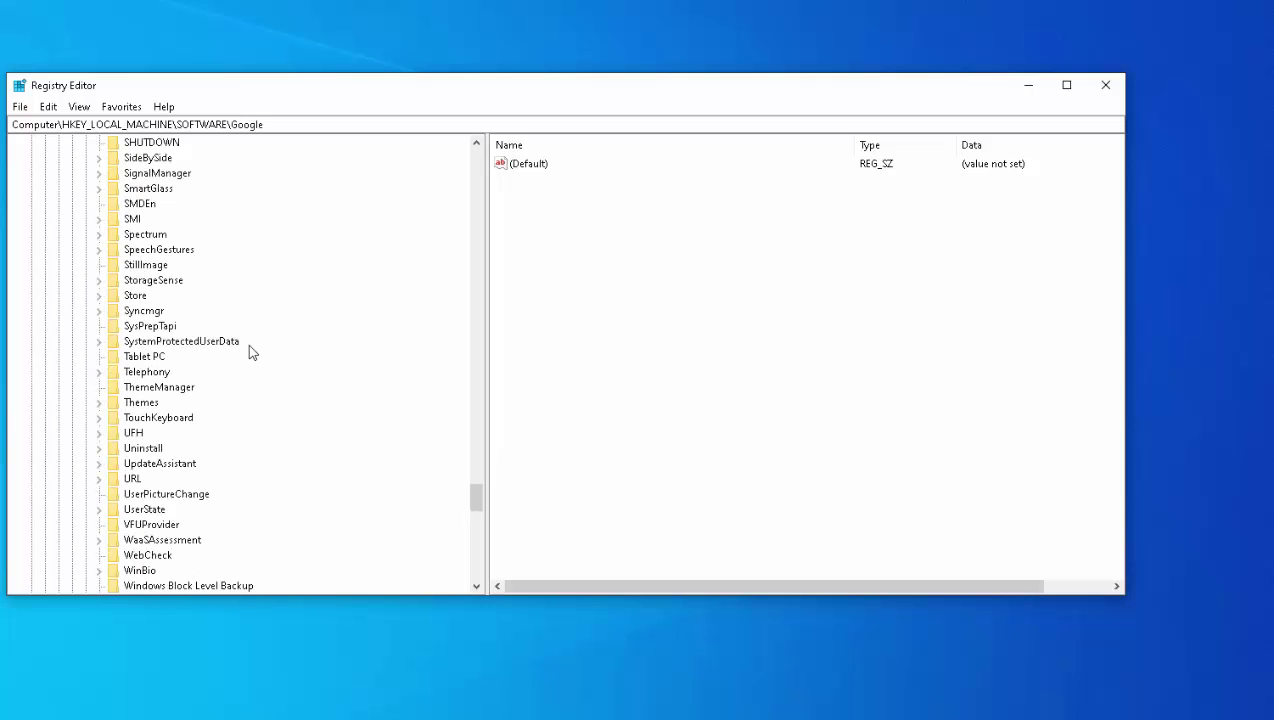
{"action": "scroll", "coordinate": [249, 346], "scroll_direction": "up", "scroll_amount": 6}
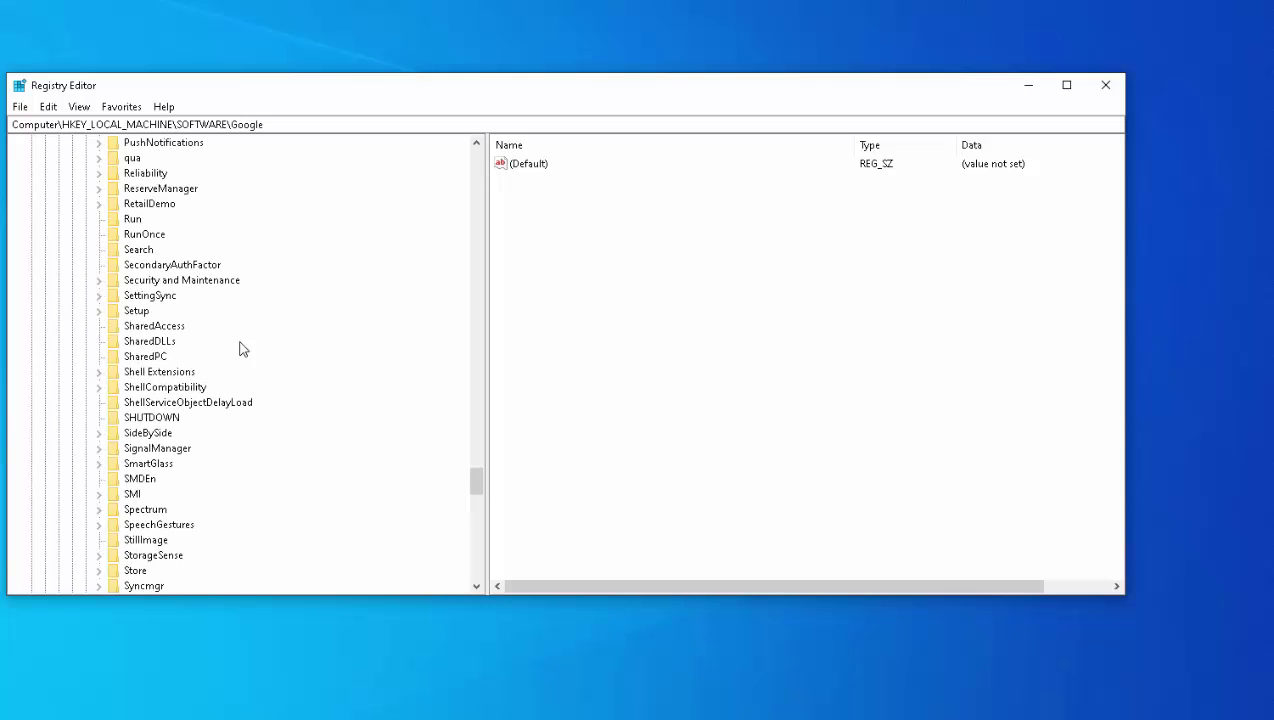
{"action": "left_click", "coordinate": [136, 221]}
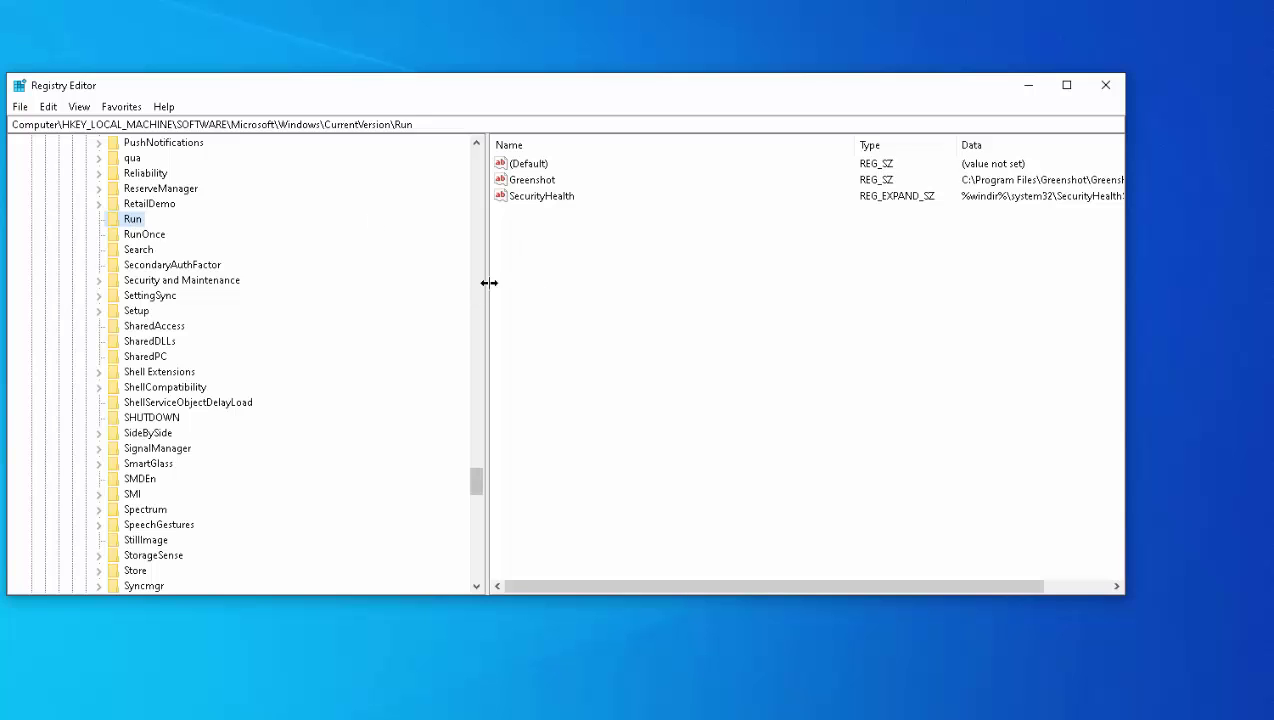
Widen the value list to read the Run key's full data, and view the actions available for the Greenshot value.
{"action": "left_click_drag", "start_coordinate": [486, 276], "coordinate": [286, 276]}
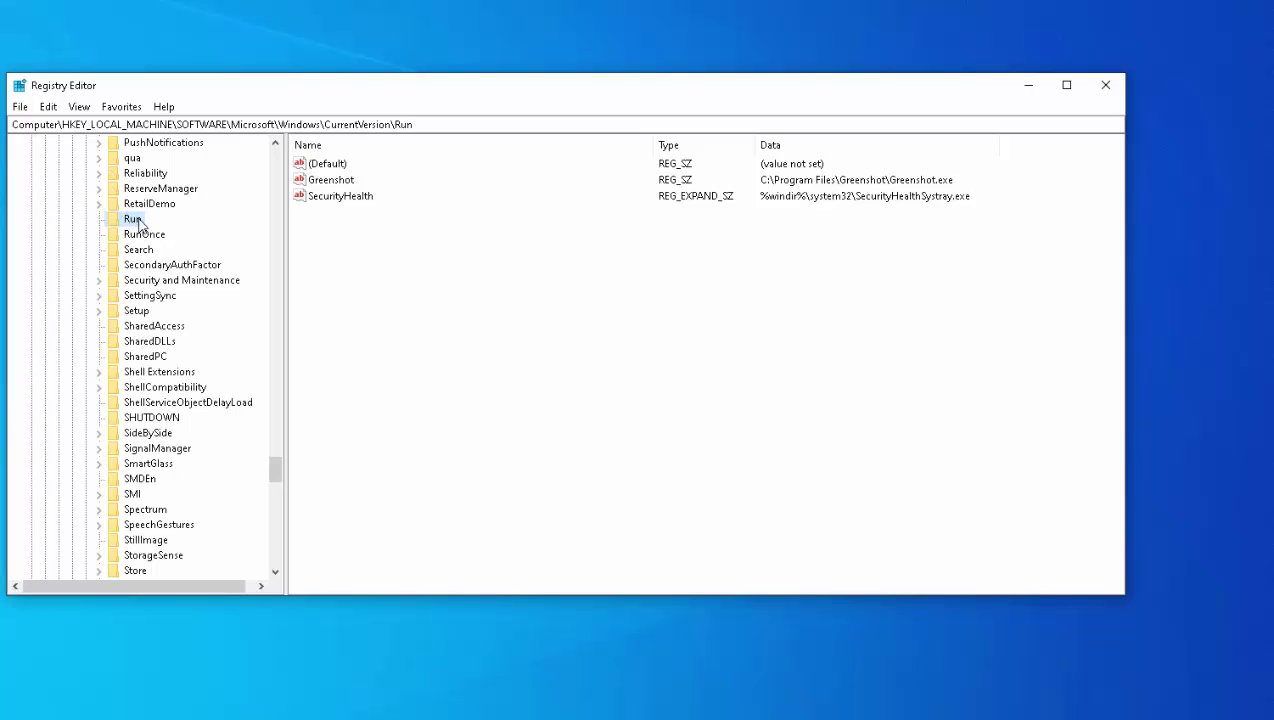
{"action": "left_click", "coordinate": [338, 184]}
{"action": "right_click", "coordinate": [333, 185]}
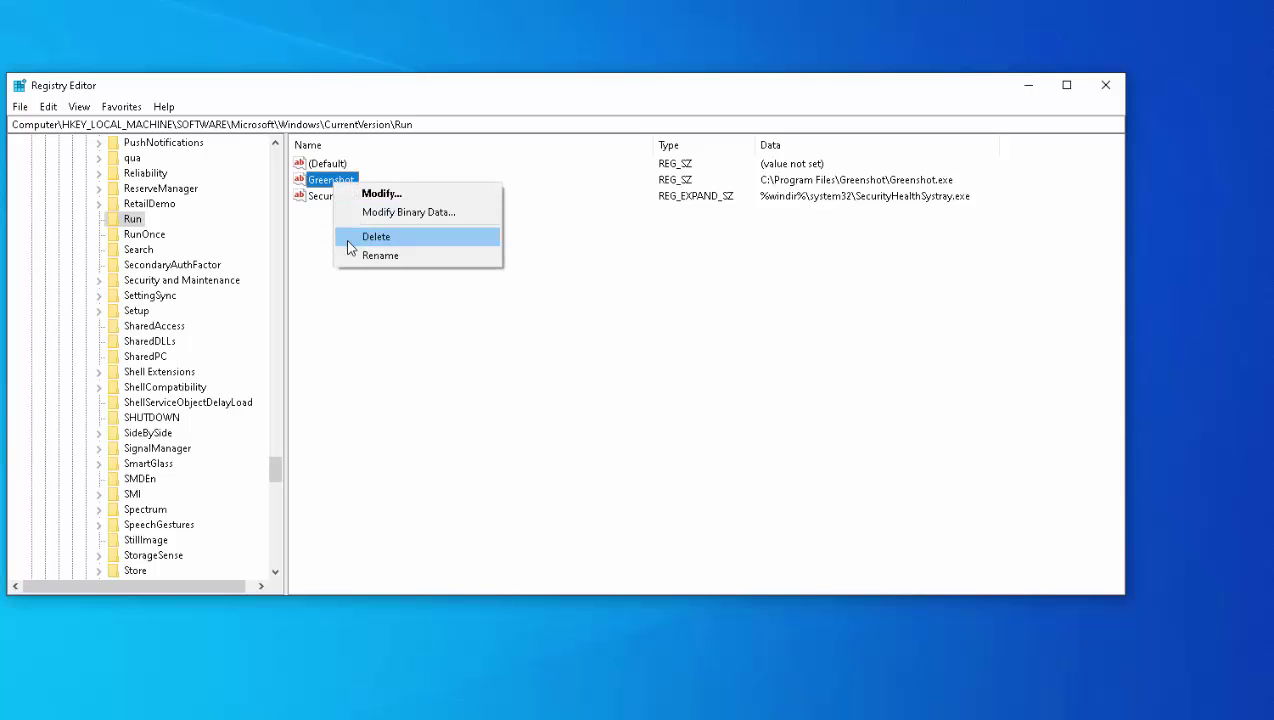
{"action": "left_click", "coordinate": [308, 280]}
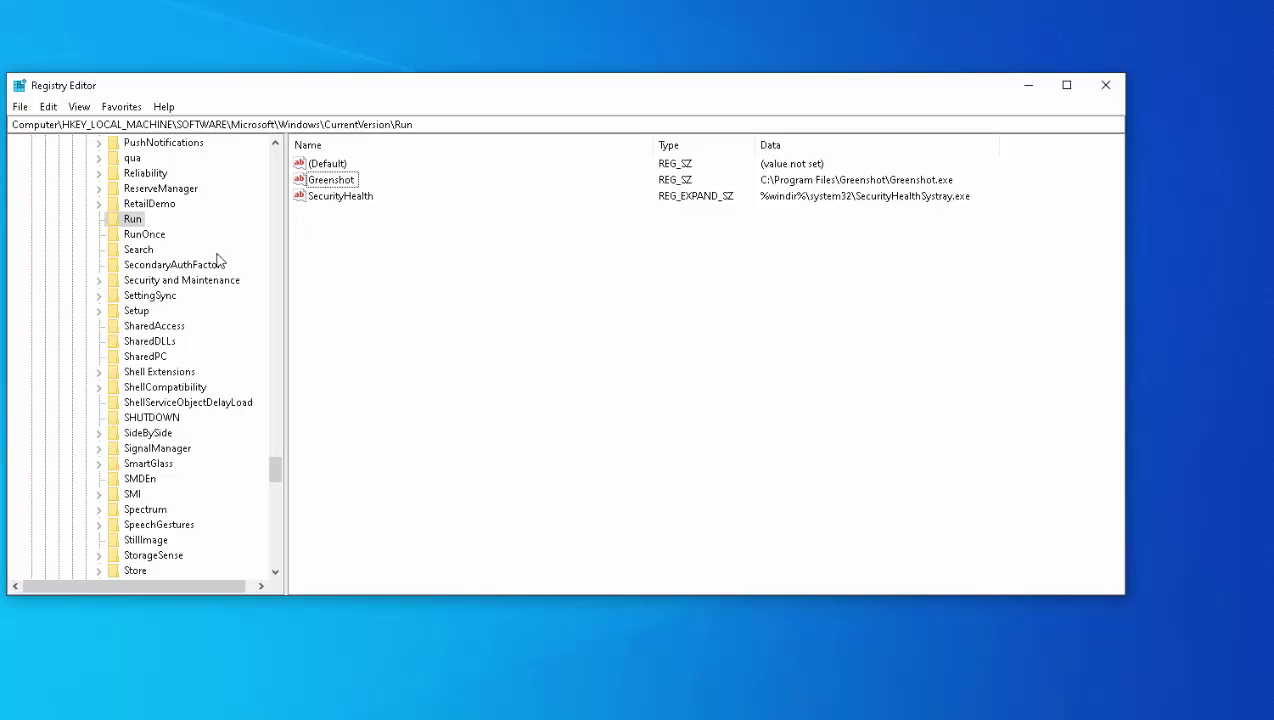
Search the registry's keys, values and data for "Greenshot", starting from the Greenshot value in the Run key.
{"action": "scroll", "coordinate": [195, 328], "scroll_direction": "down", "scroll_amount": 1}
{"action": "scroll", "coordinate": [193, 328], "scroll_direction": "down", "scroll_amount": 3}
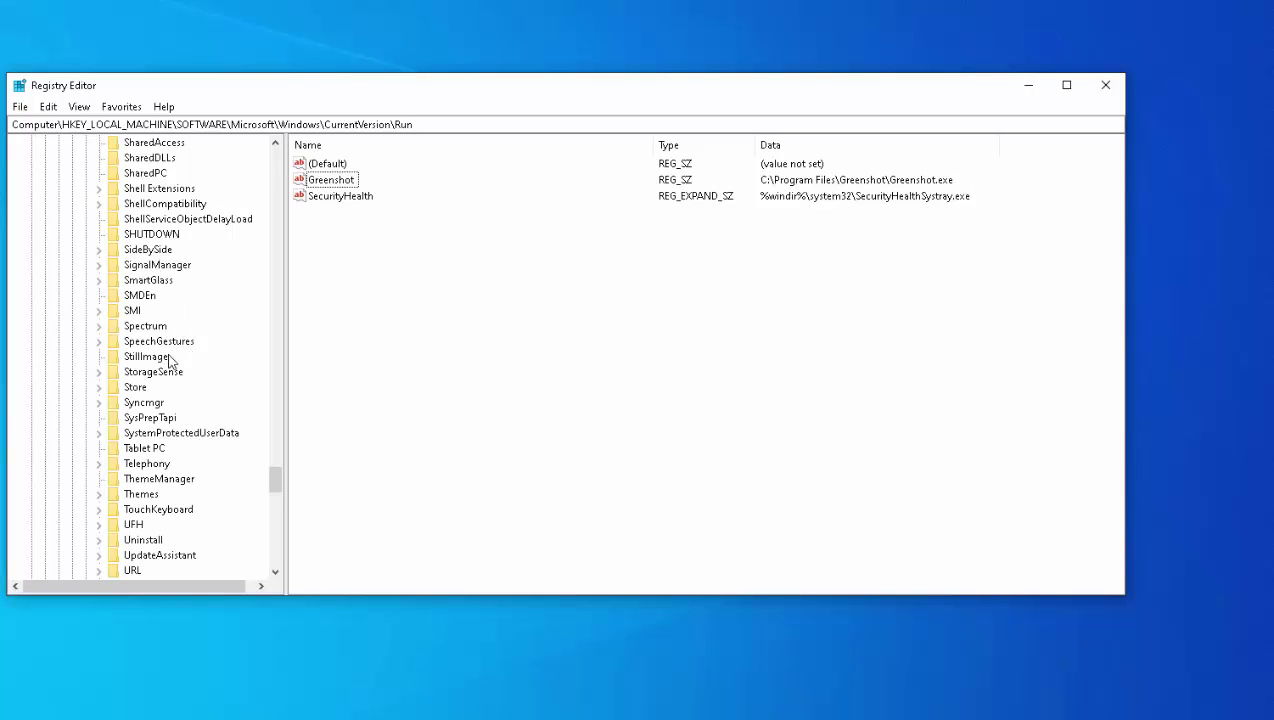
{"action": "left_click", "coordinate": [338, 185]}
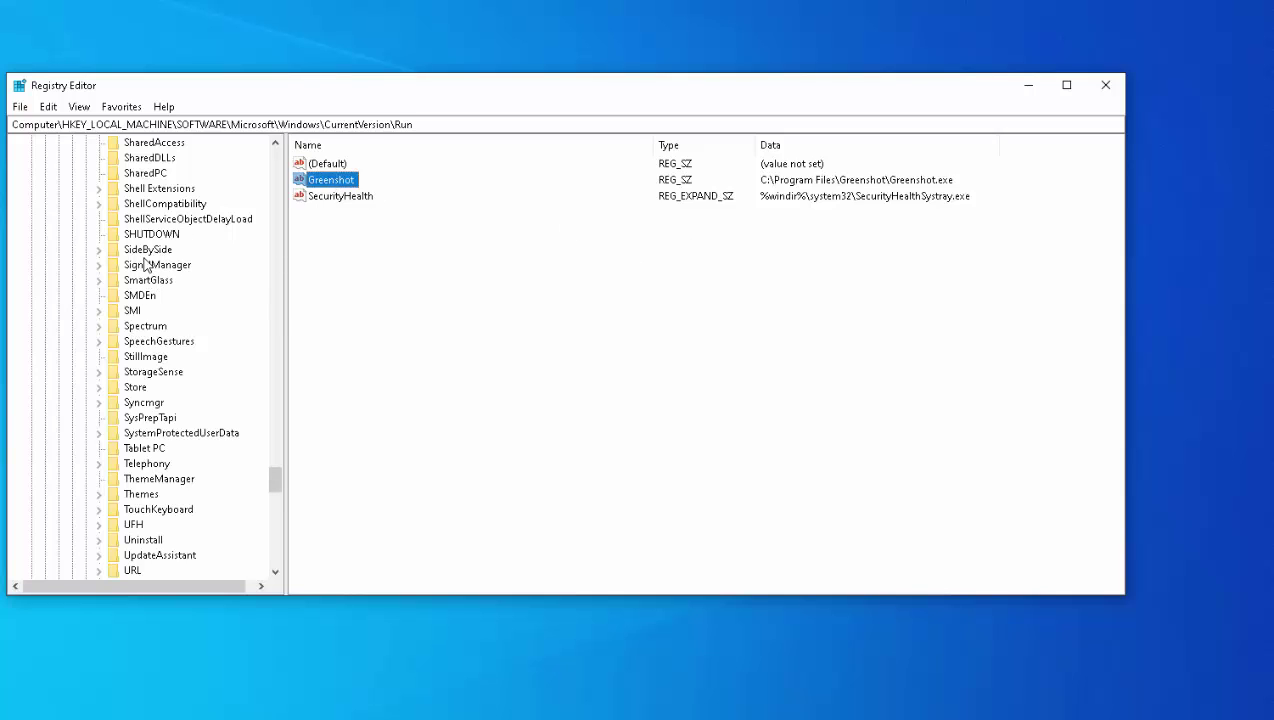
{"action": "left_click", "coordinate": [48, 107]}
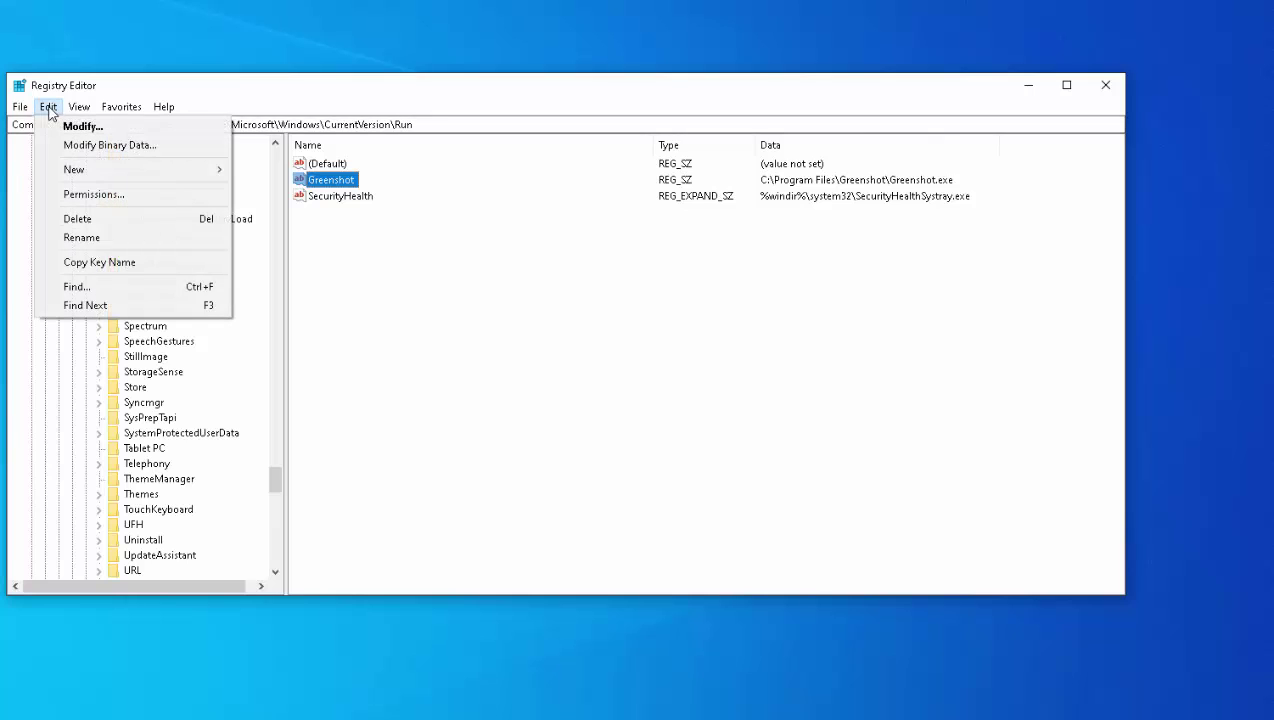
{"action": "left_click", "coordinate": [88, 287]}
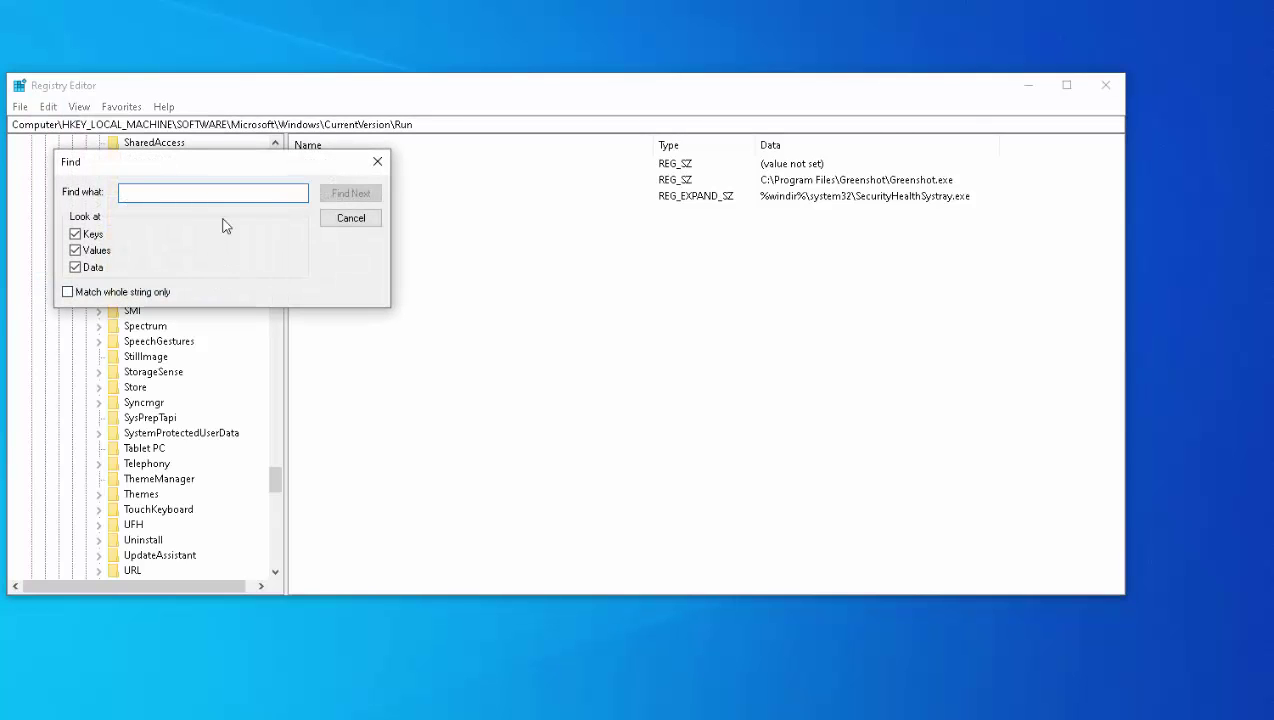
{"action": "type", "text": "Green"}
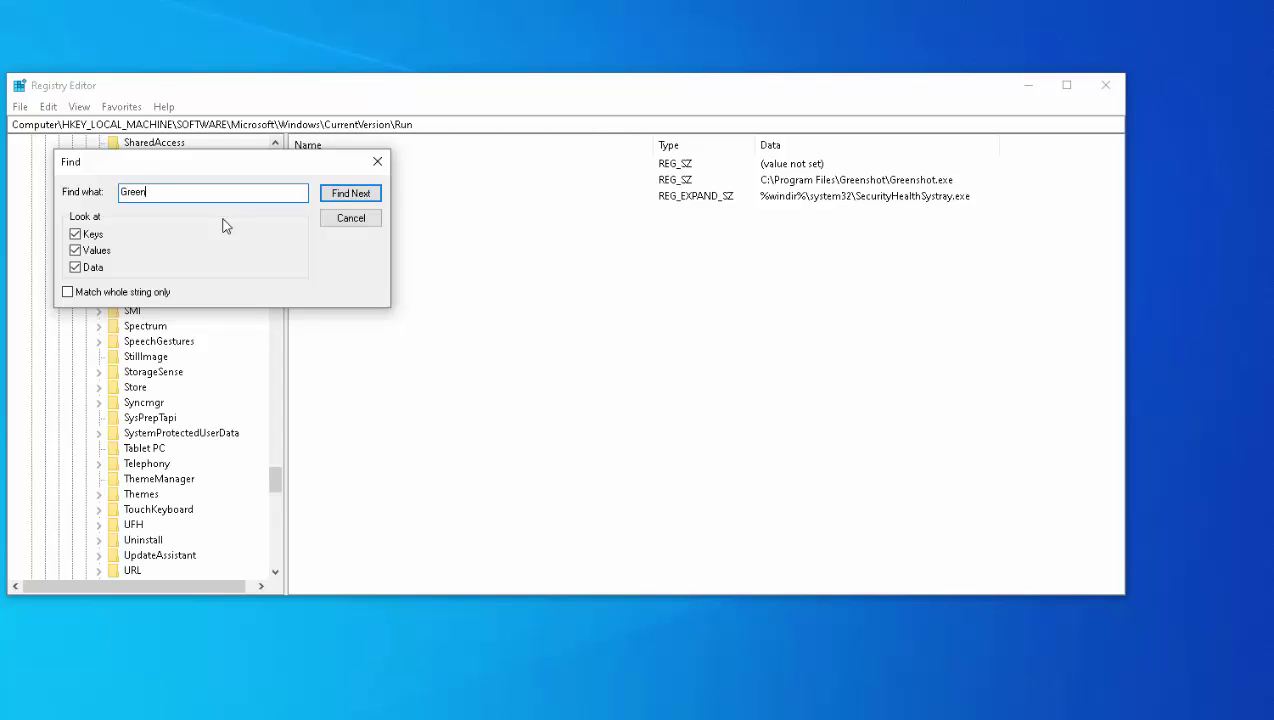
{"action": "type", "text": "shot"}
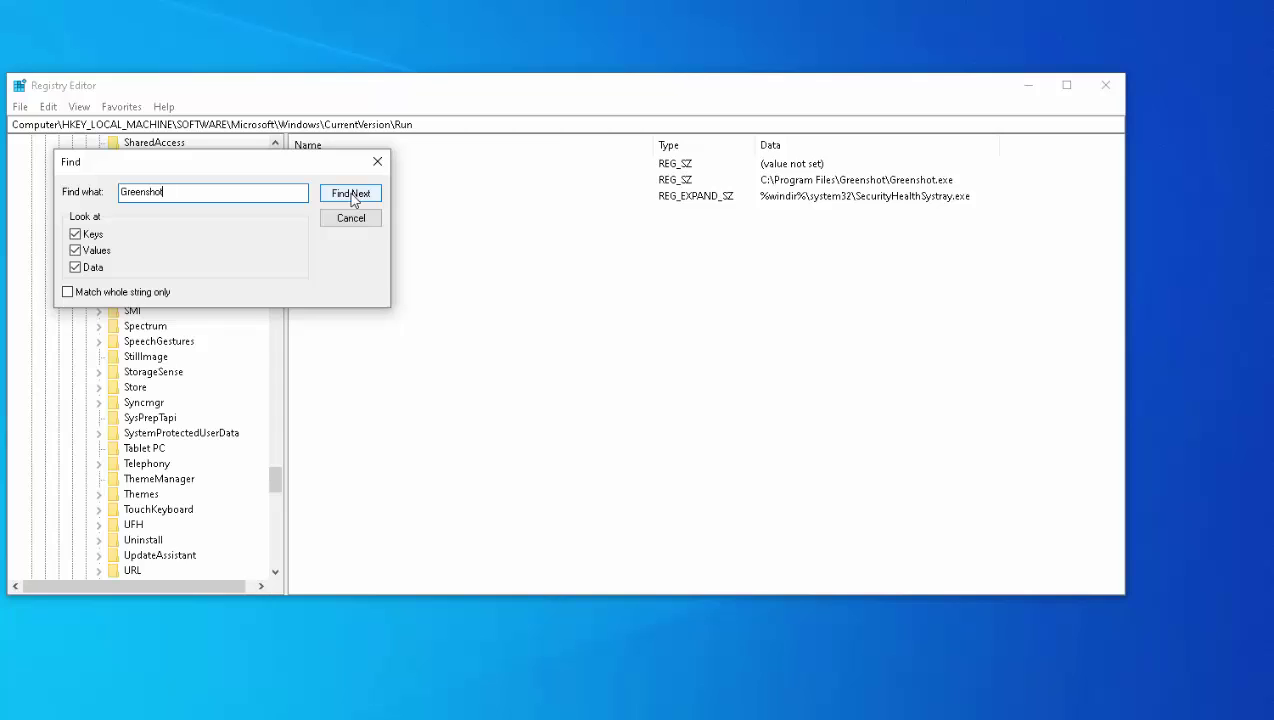
{"action": "left_click", "coordinate": [351, 194]}
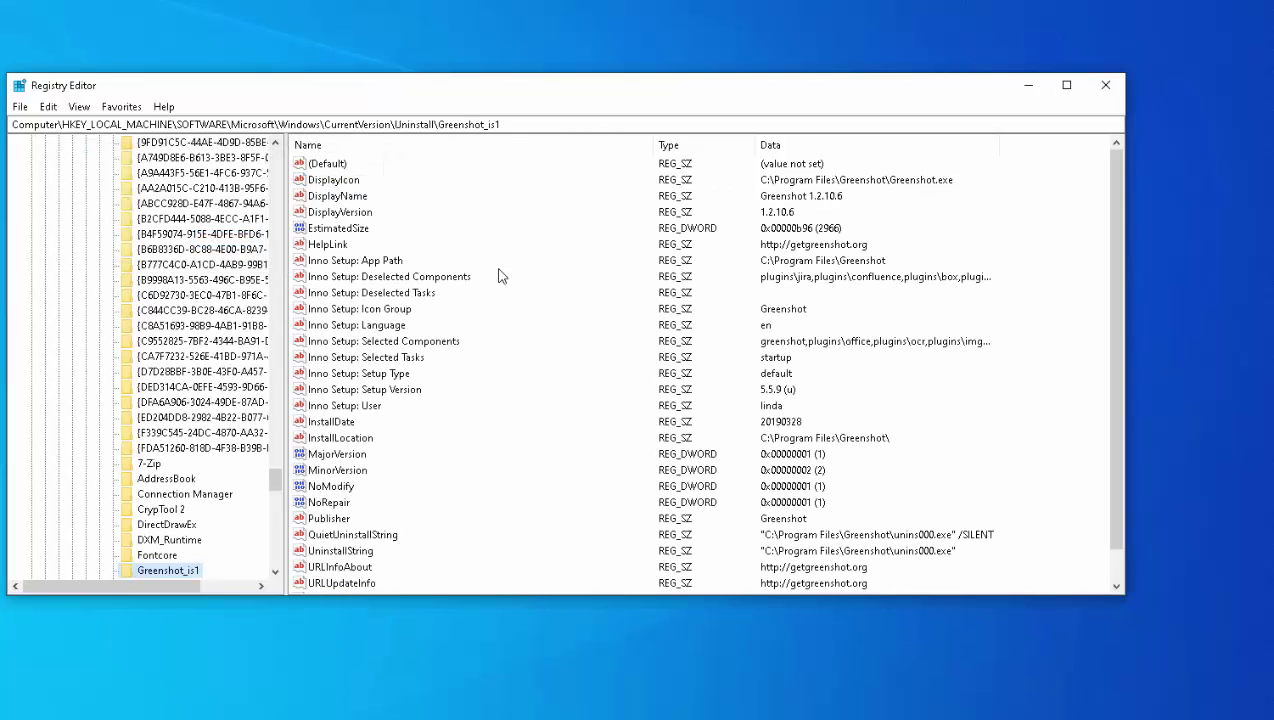
Look through the values of the Greenshot_is1 uninstall key down to its InstallLocation entry.
{"action": "scroll", "coordinate": [420, 340], "scroll_direction": "down", "scroll_amount": 1}
{"action": "scroll", "coordinate": [225, 378], "scroll_direction": "down", "scroll_amount": 5}
{"action": "scroll", "coordinate": [220, 380], "scroll_direction": "down", "scroll_amount": 1}
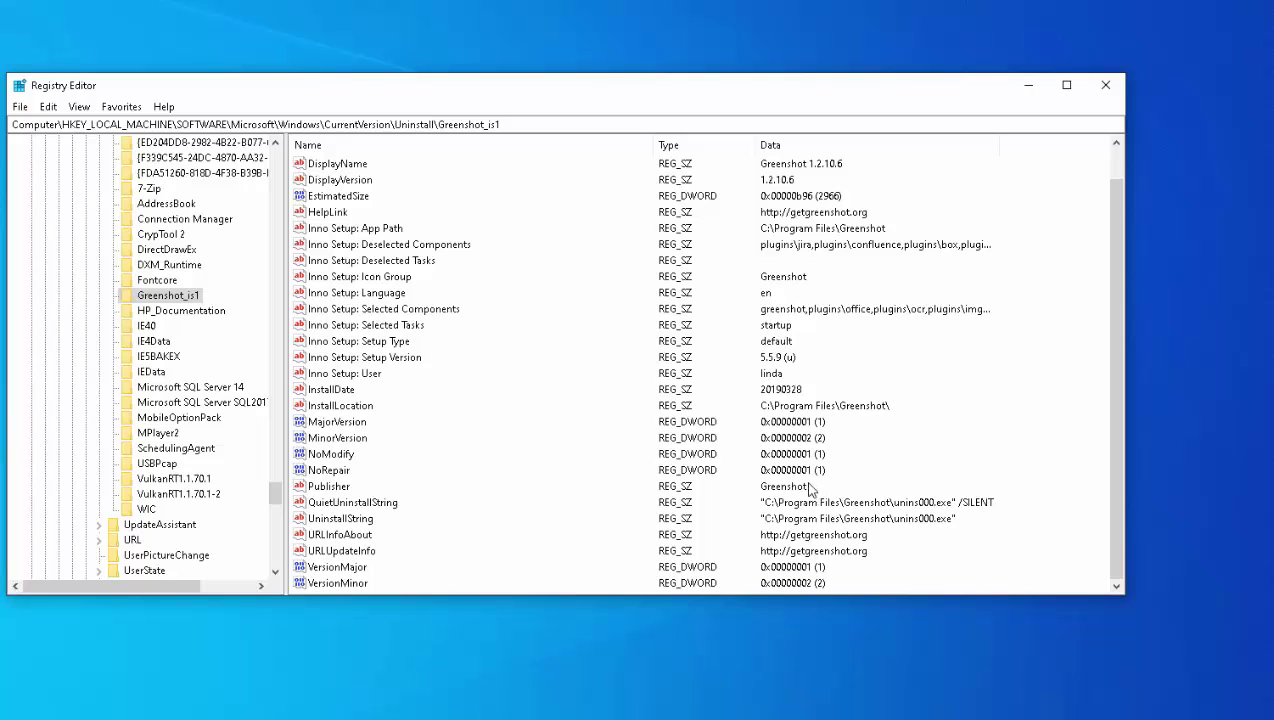
{"action": "key", "text": "Home"}
{"action": "key", "text": "Down"}
{"action": "key", "text": "Down"}
{"action": "key", "text": "Down"}
{"action": "key", "text": "Down"}
{"action": "key", "text": "Down"}
{"action": "key", "text": "Down"}
{"action": "key", "text": "Down"}
{"action": "key", "text": "Down"}
{"action": "key", "text": "Down"}
{"action": "key", "text": "Down"}
{"action": "key", "text": "Down"}
{"action": "key", "text": "Down"}
{"action": "key", "text": "Down"}
{"action": "key", "text": "Down"}
{"action": "key", "text": "Down"}
{"action": "key", "text": "Down"}
{"action": "key", "text": "Down"}
{"action": "key", "text": "Down"}
{"action": "key", "text": "Down"}
{"action": "key", "text": "Down"}
{"action": "key", "text": "Down"}
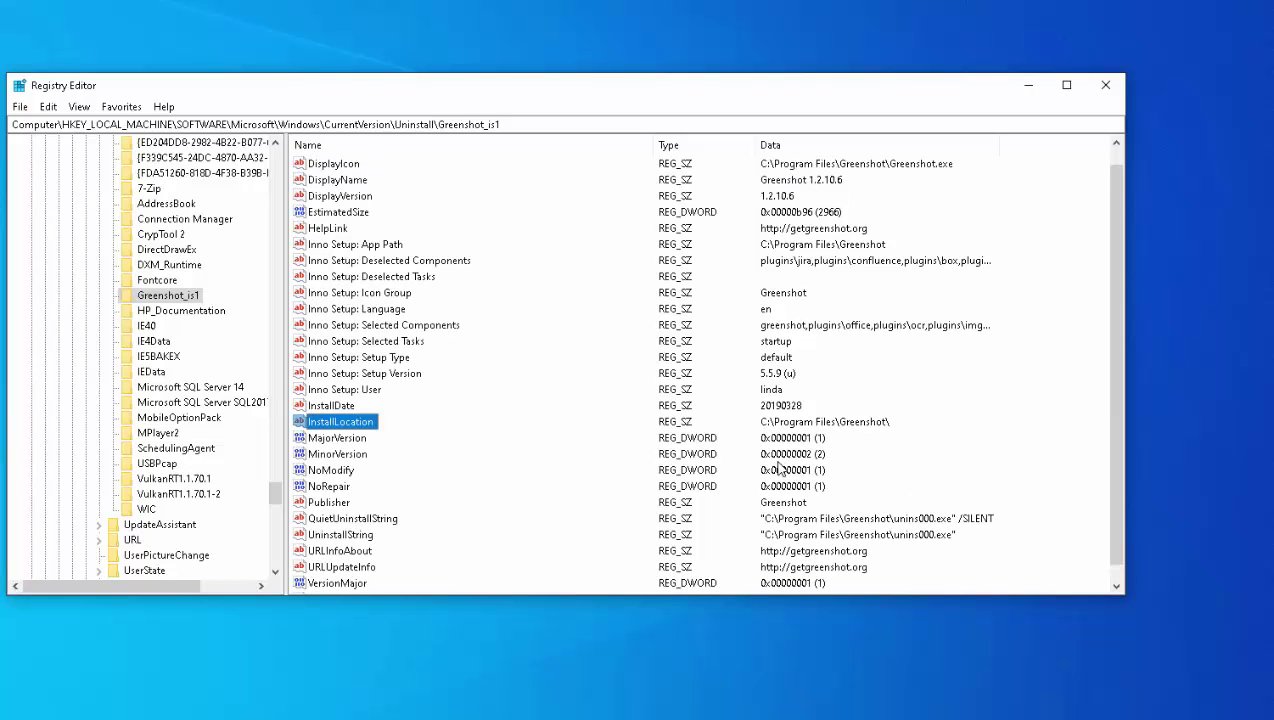
Step through the further Greenshot matches up to the AppSwitched key under HKEY_USERS, and view its place in the key tree.
{"action": "key", "text": "F3"}
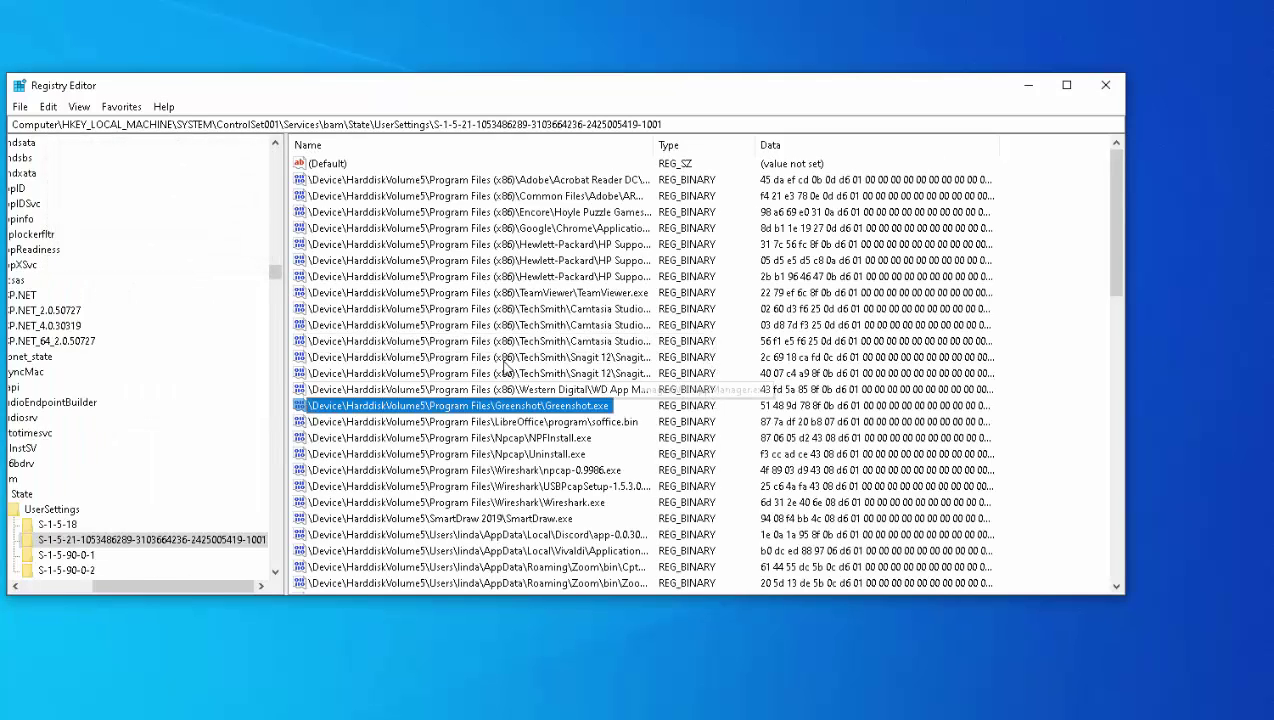
{"action": "left_click_drag", "start_coordinate": [164, 590], "coordinate": [108, 581]}
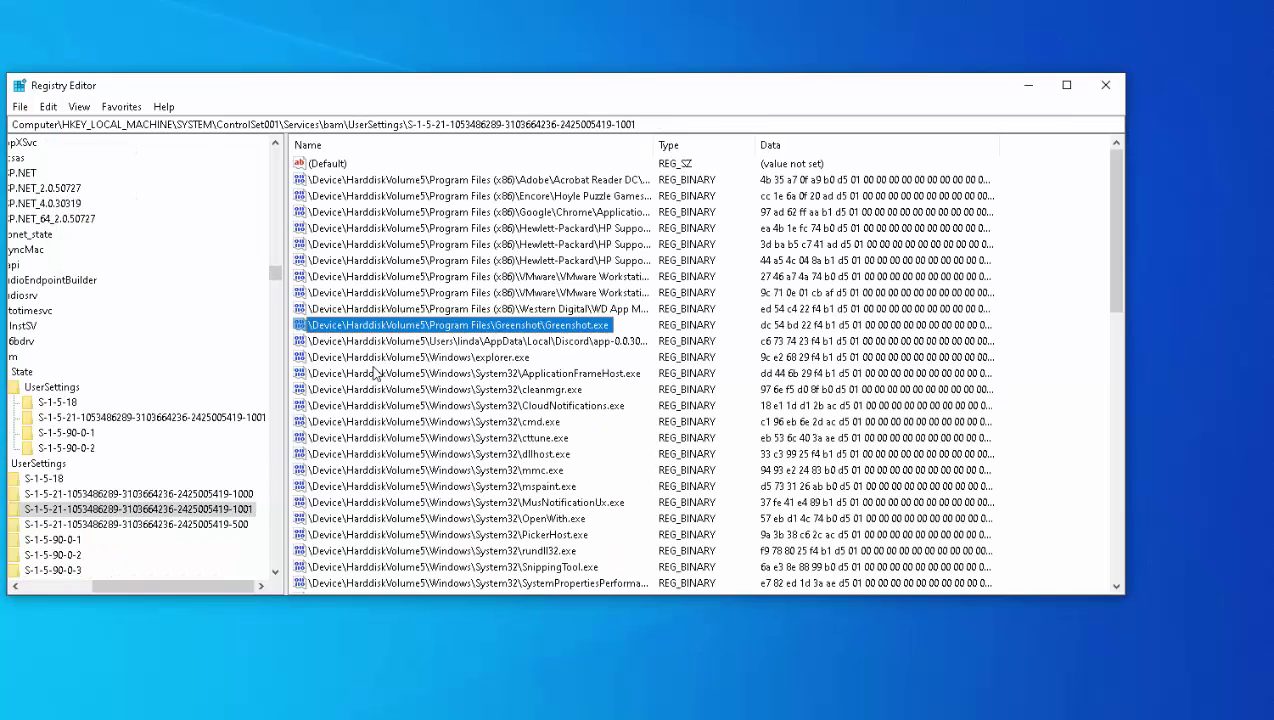
{"action": "key", "text": "F3"}
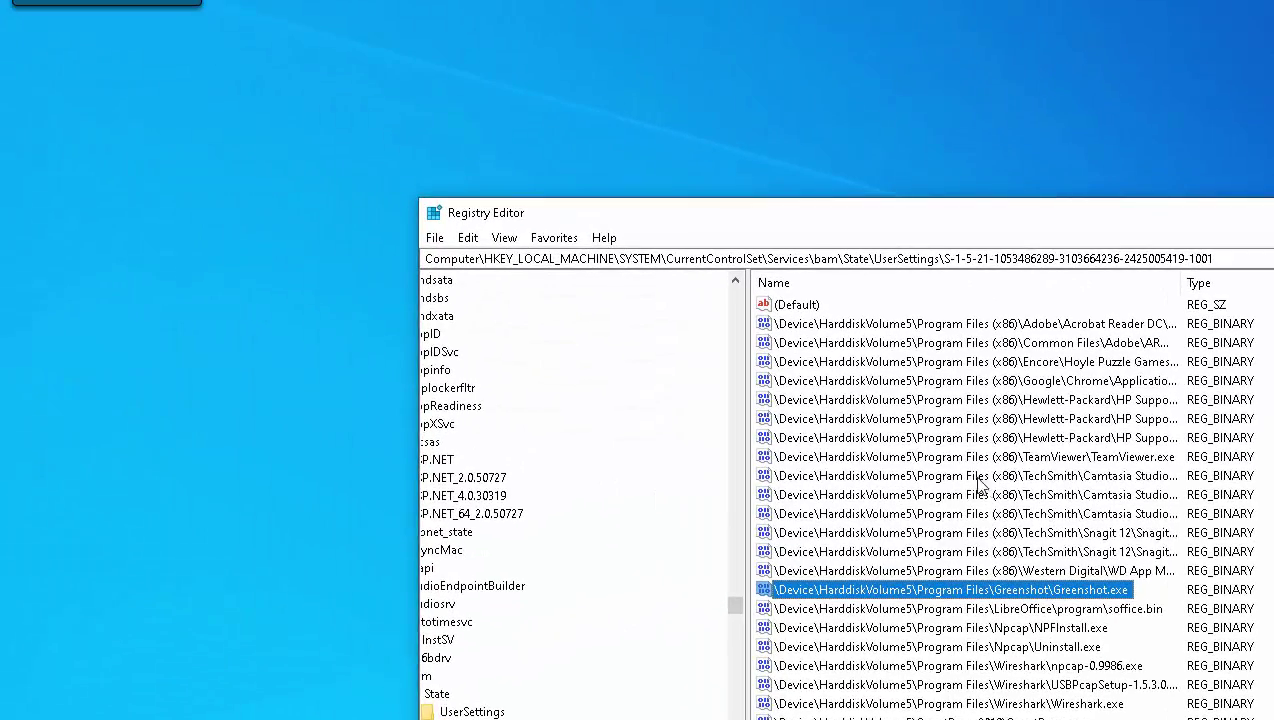
{"action": "key", "text": "F3"}
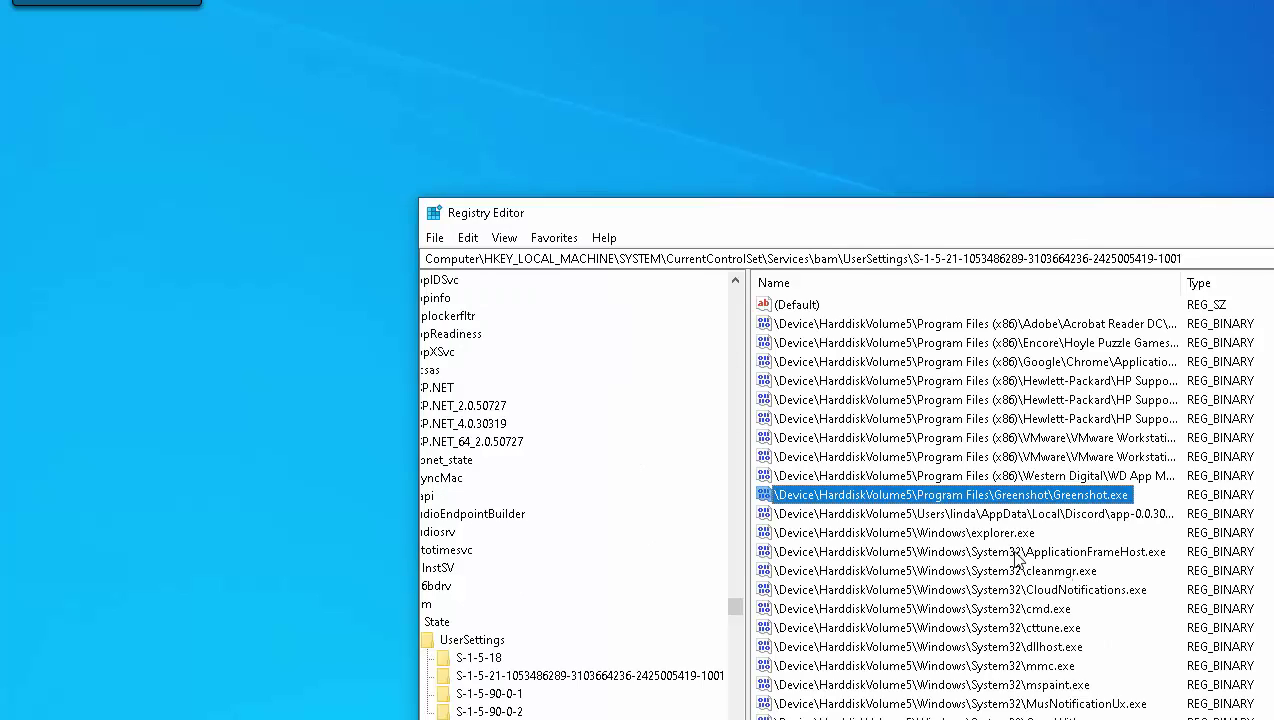
{"action": "key", "text": "F3"}
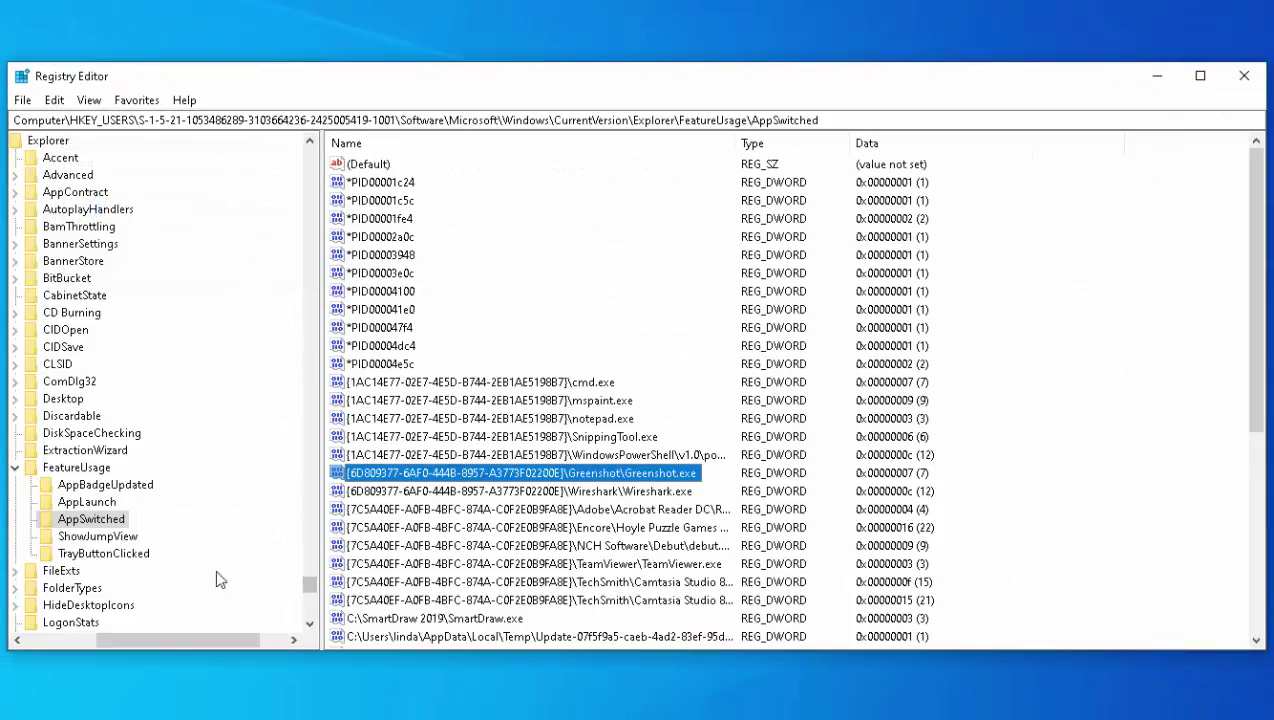
{"action": "left_click_drag", "start_coordinate": [164, 641], "coordinate": [57, 620]}
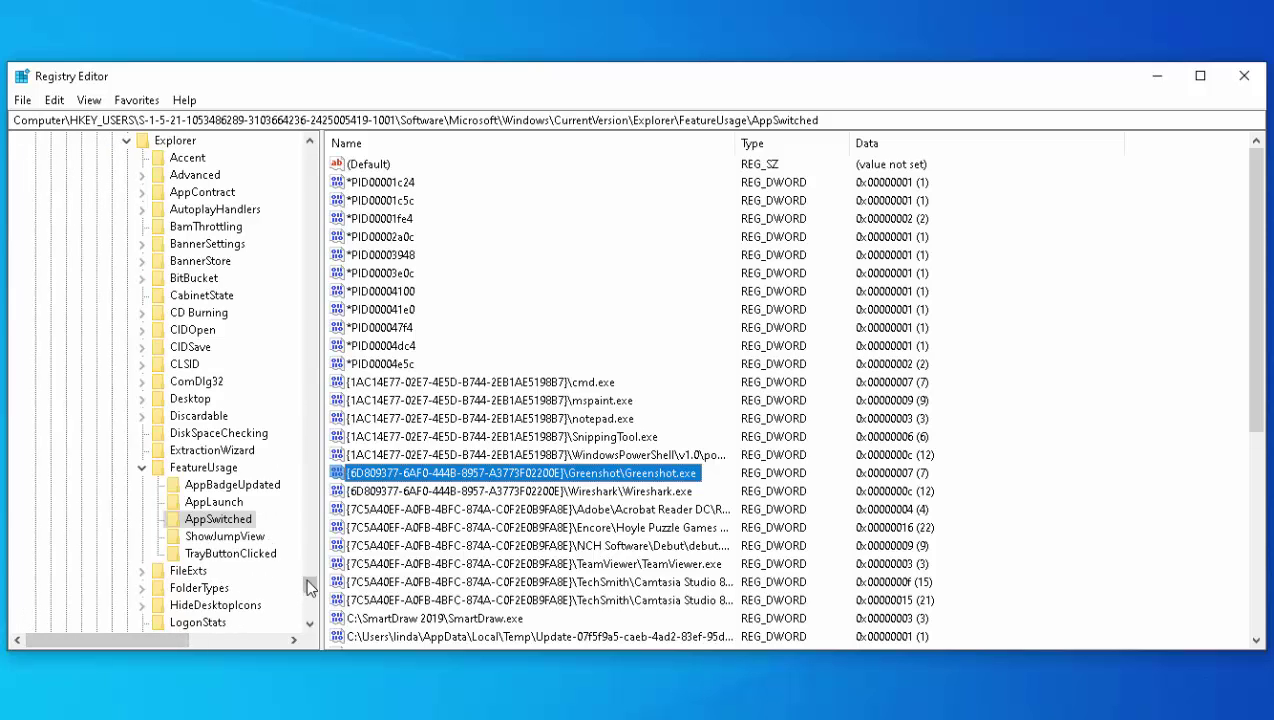
{"action": "left_click_drag", "start_coordinate": [310, 591], "coordinate": [310, 591]}
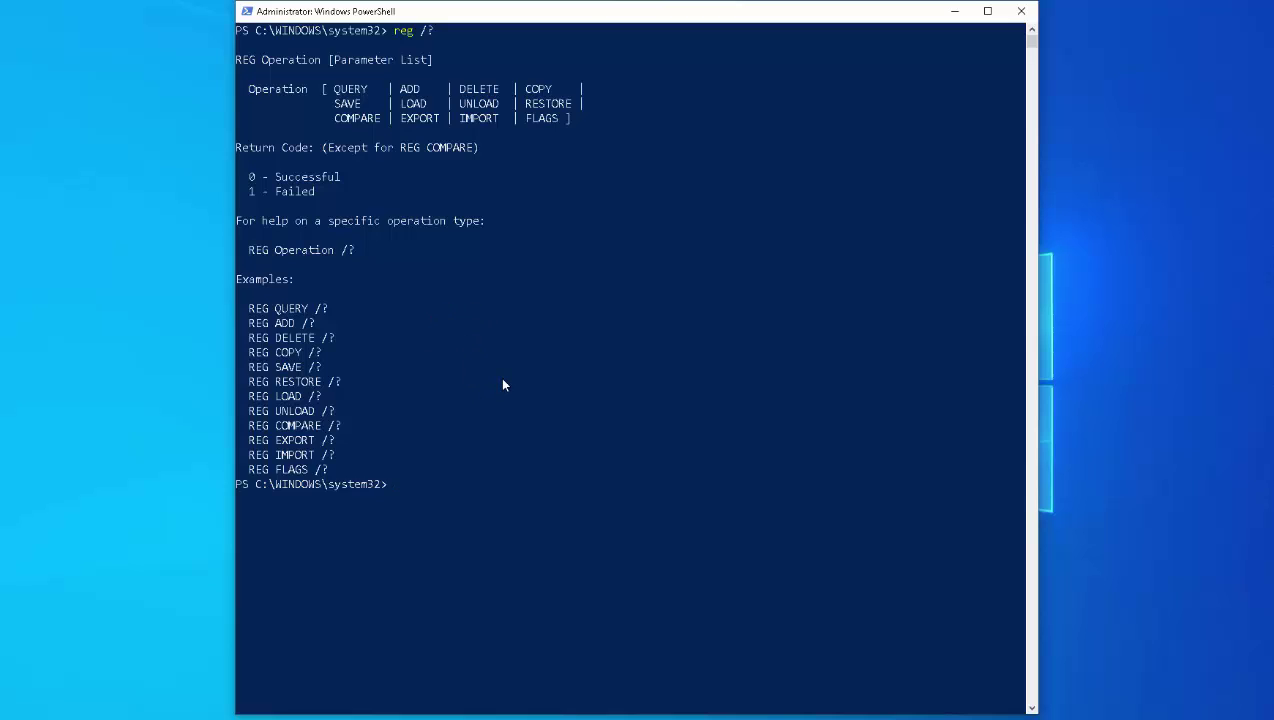
In PowerShell, run reg query on hklm\system\currentControlset\services\spooler and review the print spooler's registry values.
{"action": "type", "text": "reg query hklm"}
{"action": "type", "text": "\\system\\"}
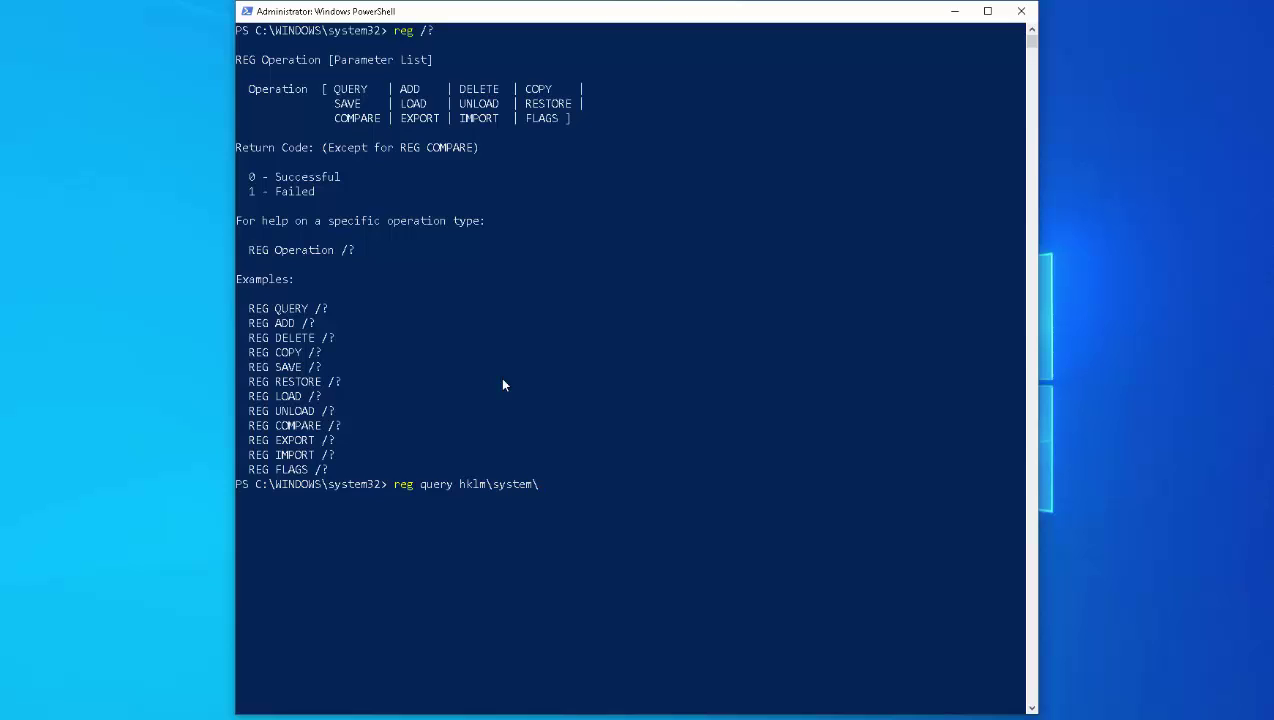
{"action": "type", "text": "currentControlset\\services"}
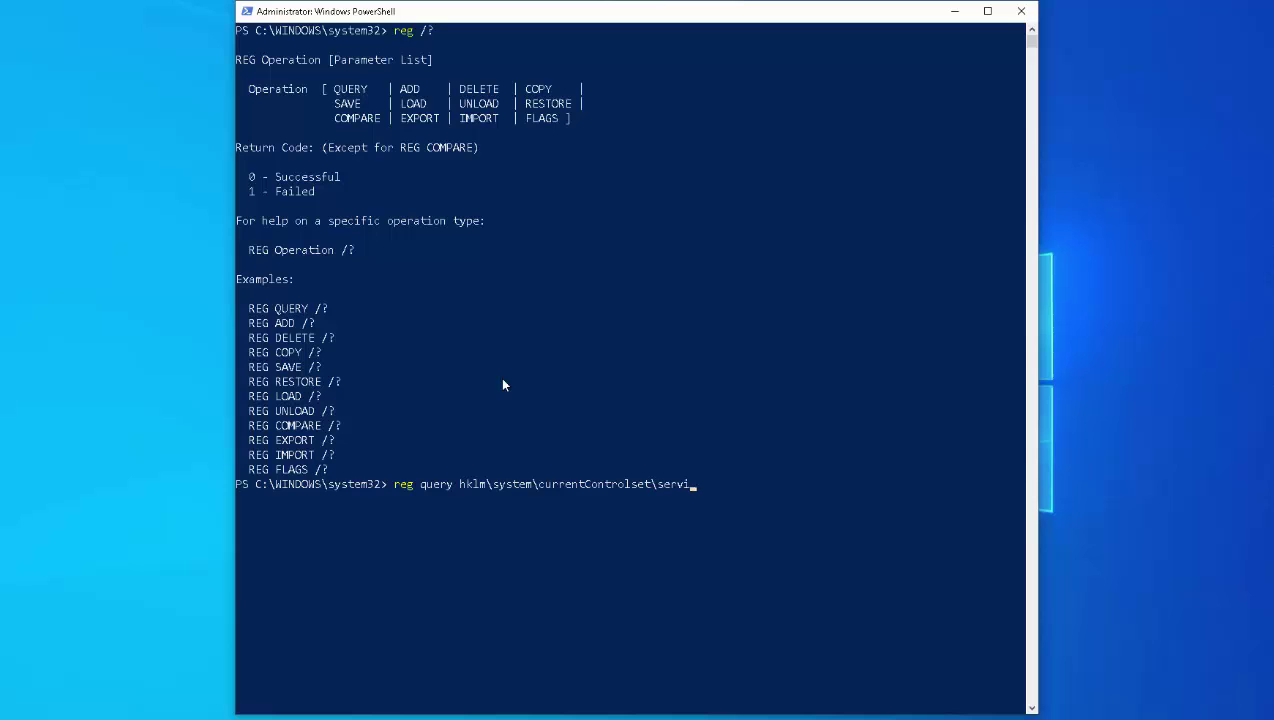
{"action": "type", "text": "\\spooler"}
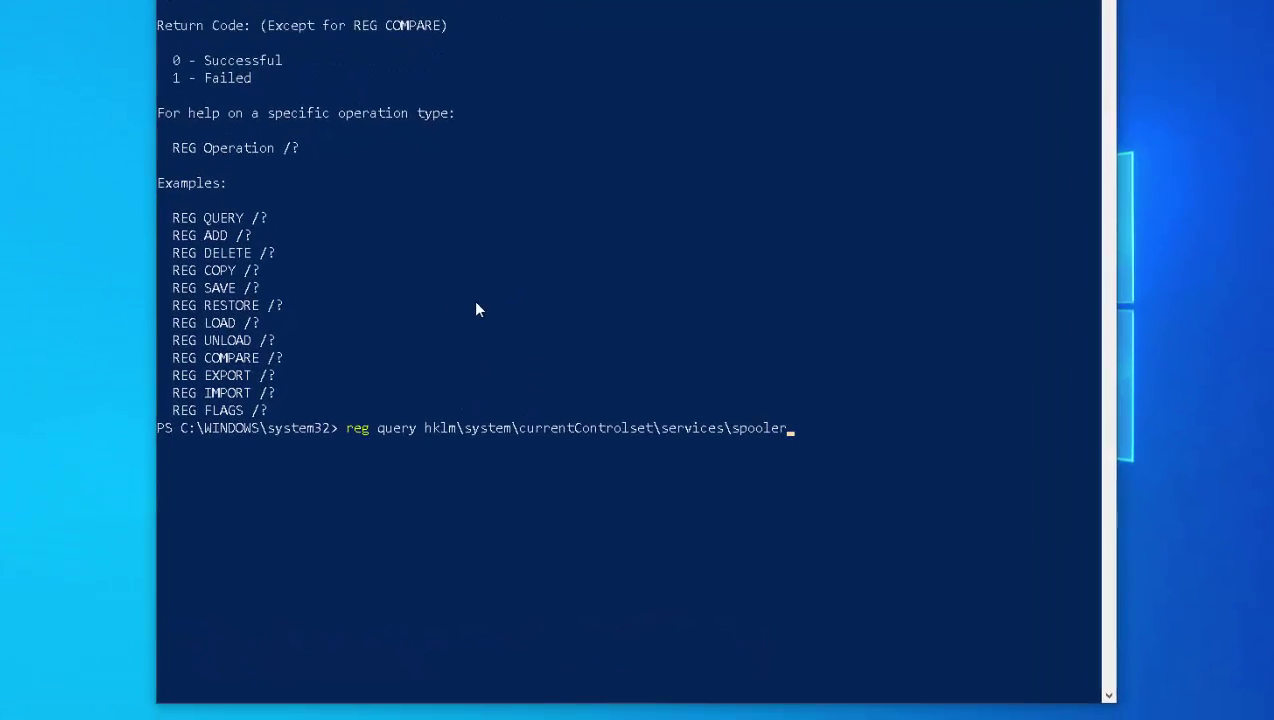
{"action": "key", "text": "Return"}
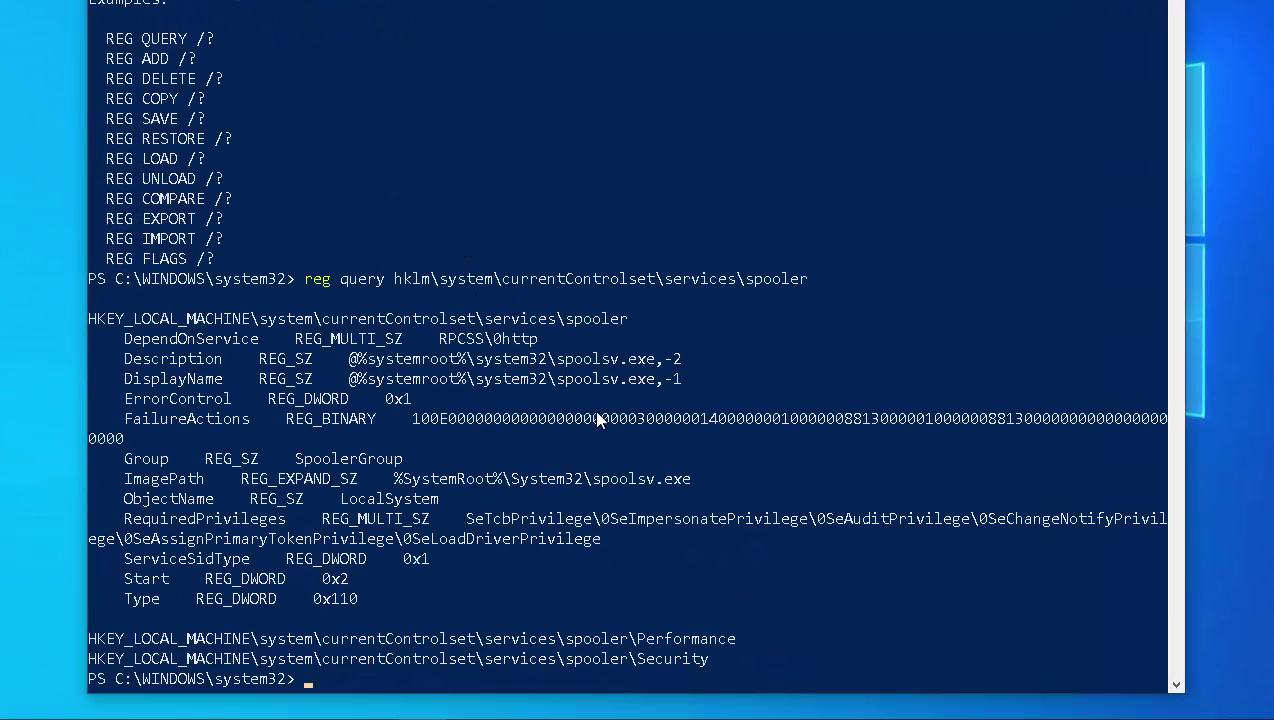
{"action": "scroll", "coordinate": [586, 434], "scroll_direction": "down", "scroll_amount": 2}
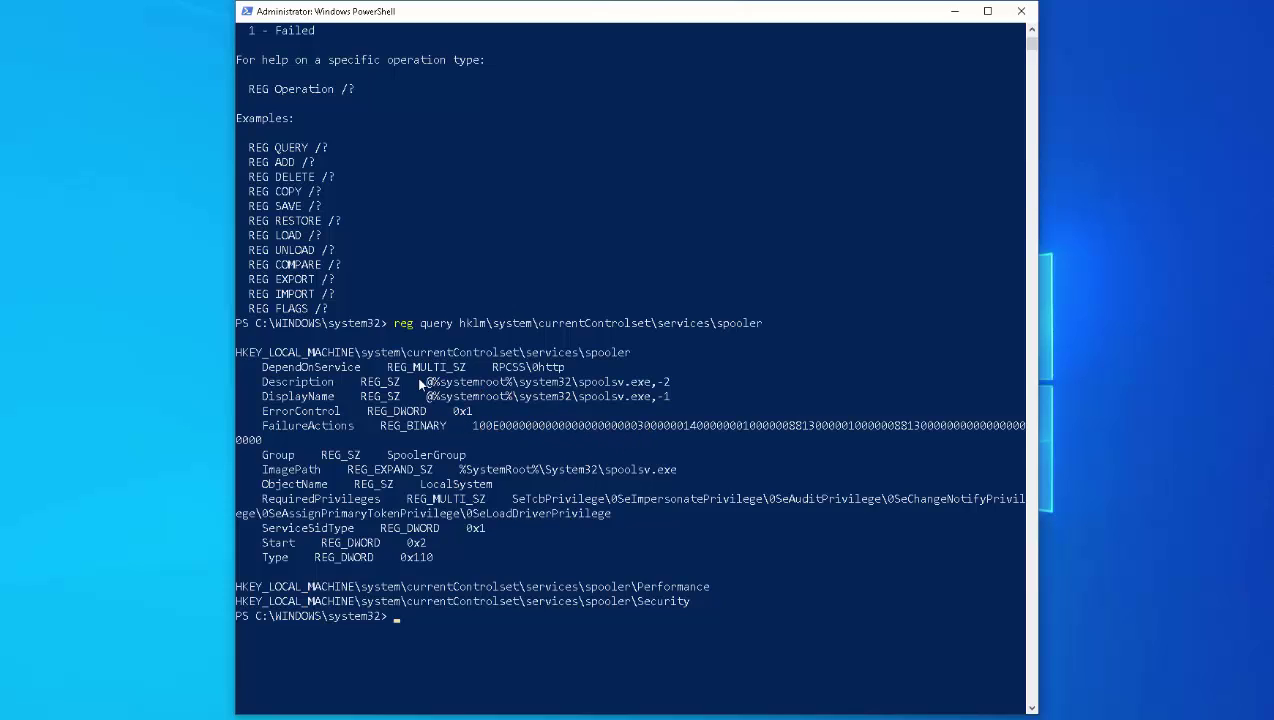
{"action": "scroll", "coordinate": [420, 388], "scroll_direction": "down", "scroll_amount": 1}
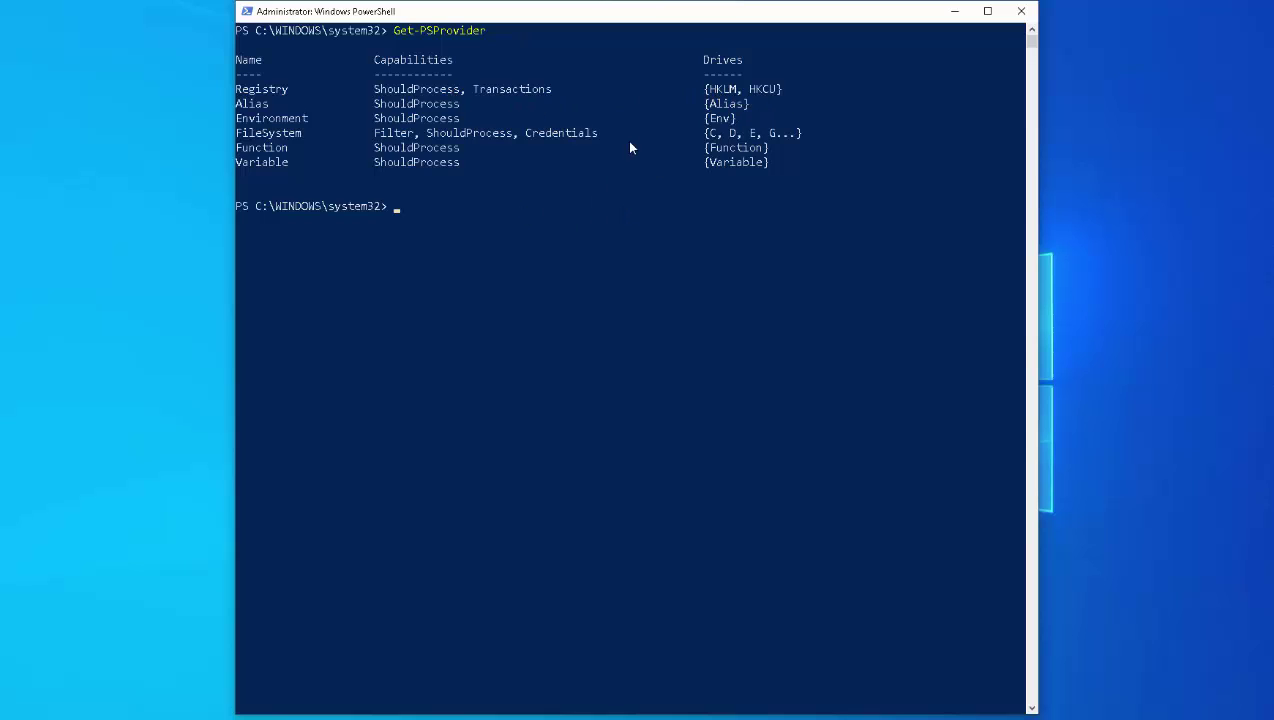
Change the PowerShell location to the hklm: drive with cd and return to the c: drive.
{"action": "type", "text": "cd hklm:"}
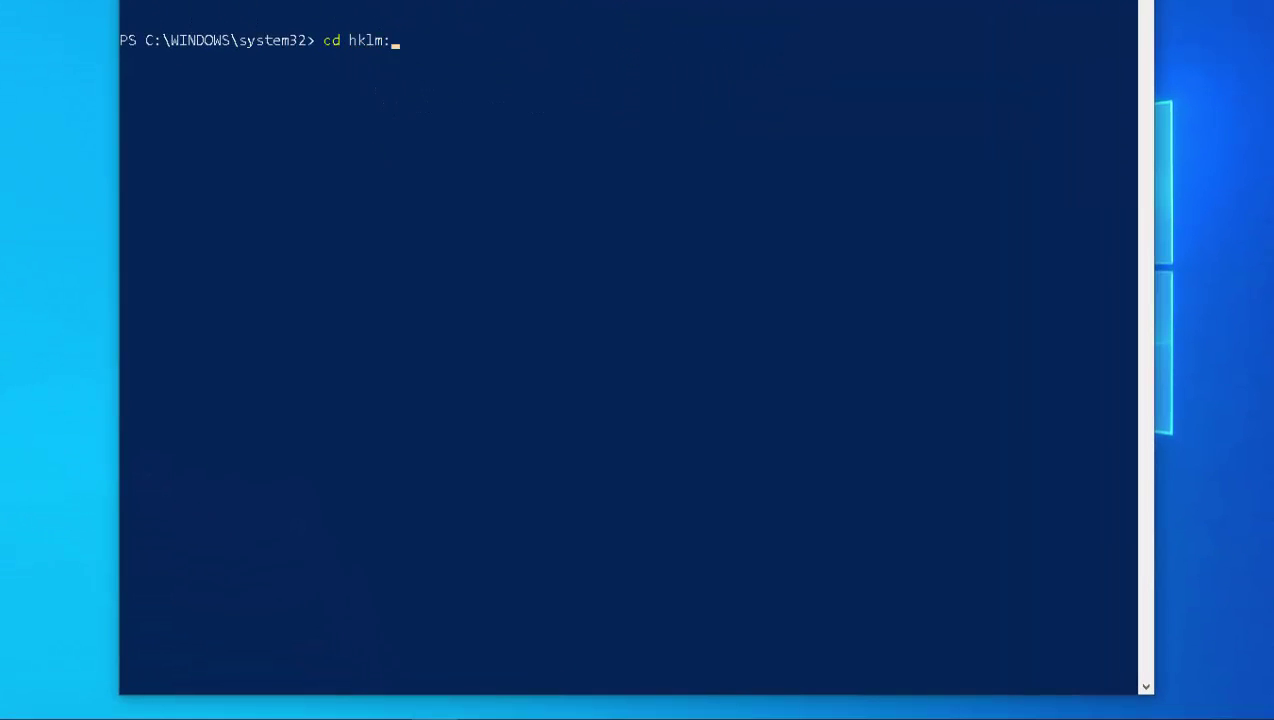
{"action": "key", "text": "Return"}
{"action": "type", "text": "cd c:"}
{"action": "key", "text": "Return"}
Change the PowerShell location to the hklm: drive with the Set-Location cmdlet.
{"action": "type", "text": "set-loca"}
{"action": "key", "text": "Tab"}
{"action": "key", "text": "Tab"}
{"action": "key", "text": "Tab"}
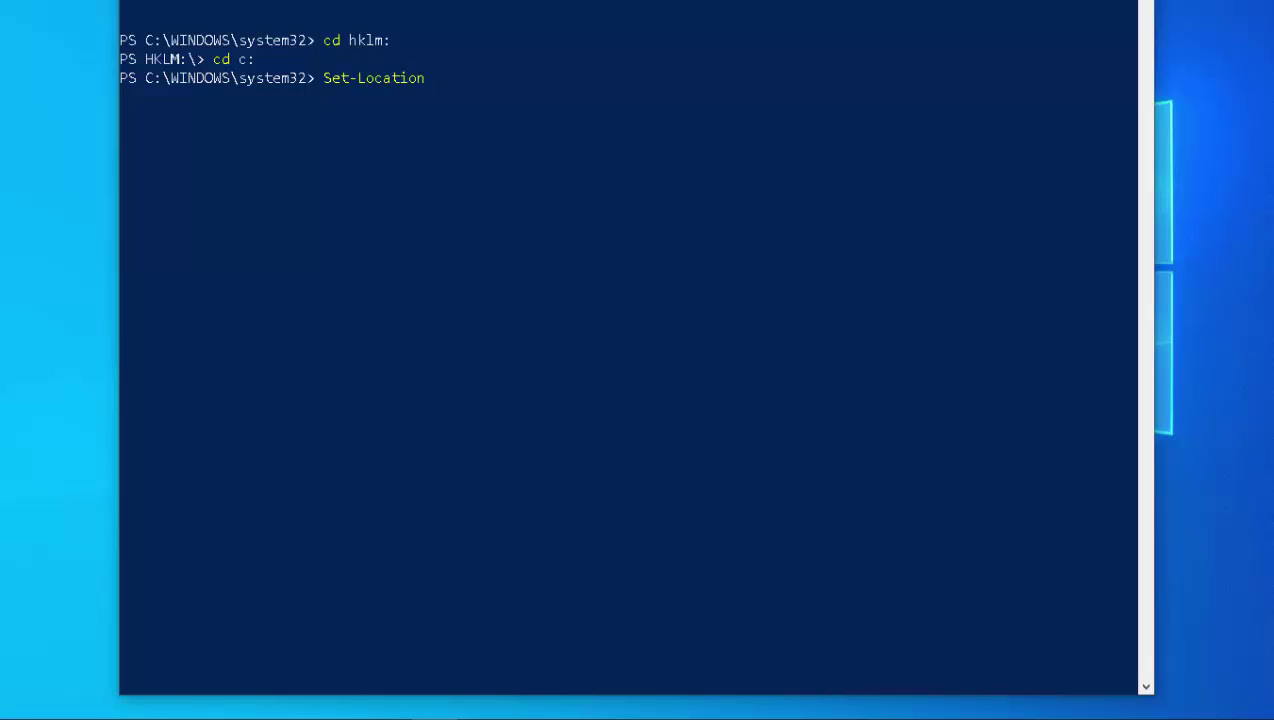
{"action": "type", "text": "hkilm:"}
{"action": "key", "text": "BackSpace"}
{"action": "key", "text": "BackSpace"}
{"action": "key", "text": "BackSpace"}
{"action": "key", "text": "BackSpace"}
{"action": "type", "text": "lm:"}
{"action": "key", "text": "Return"}
List the top-level keys of the HKLM: drive with get-childitem.
{"action": "type", "text": "get-chi"}
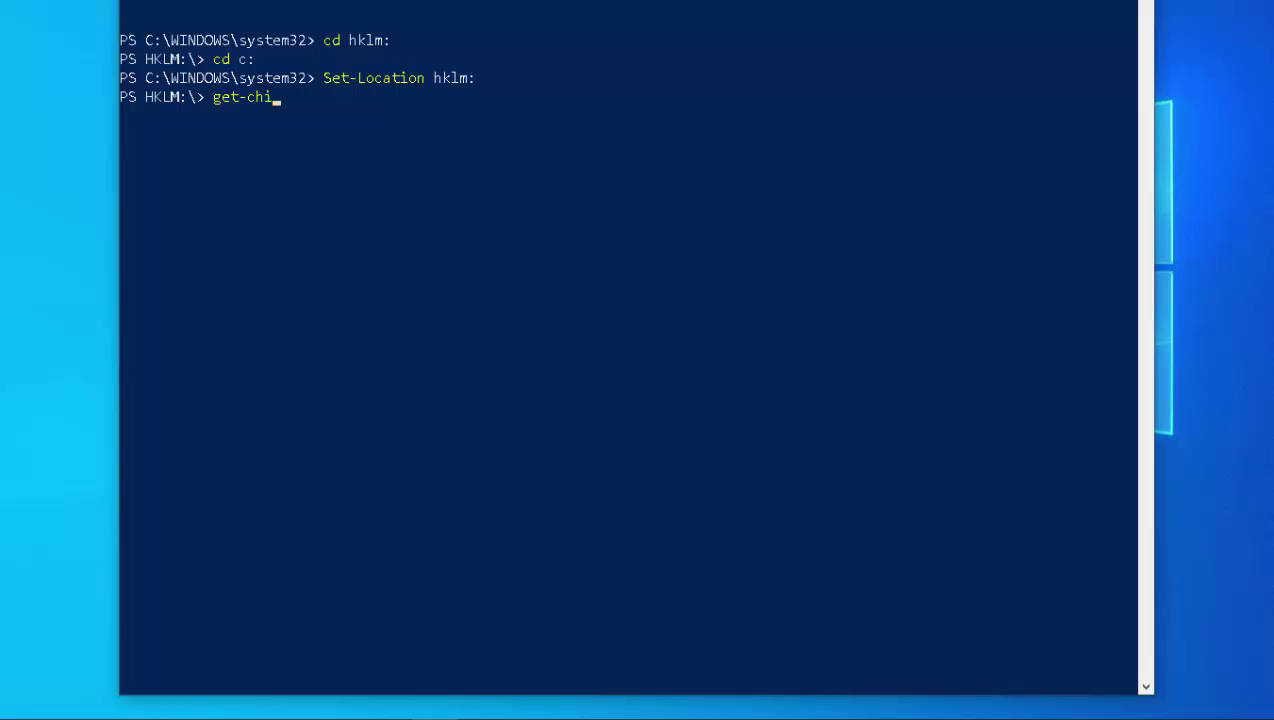
{"action": "type", "text": "lditem"}
{"action": "key", "text": "Return"}
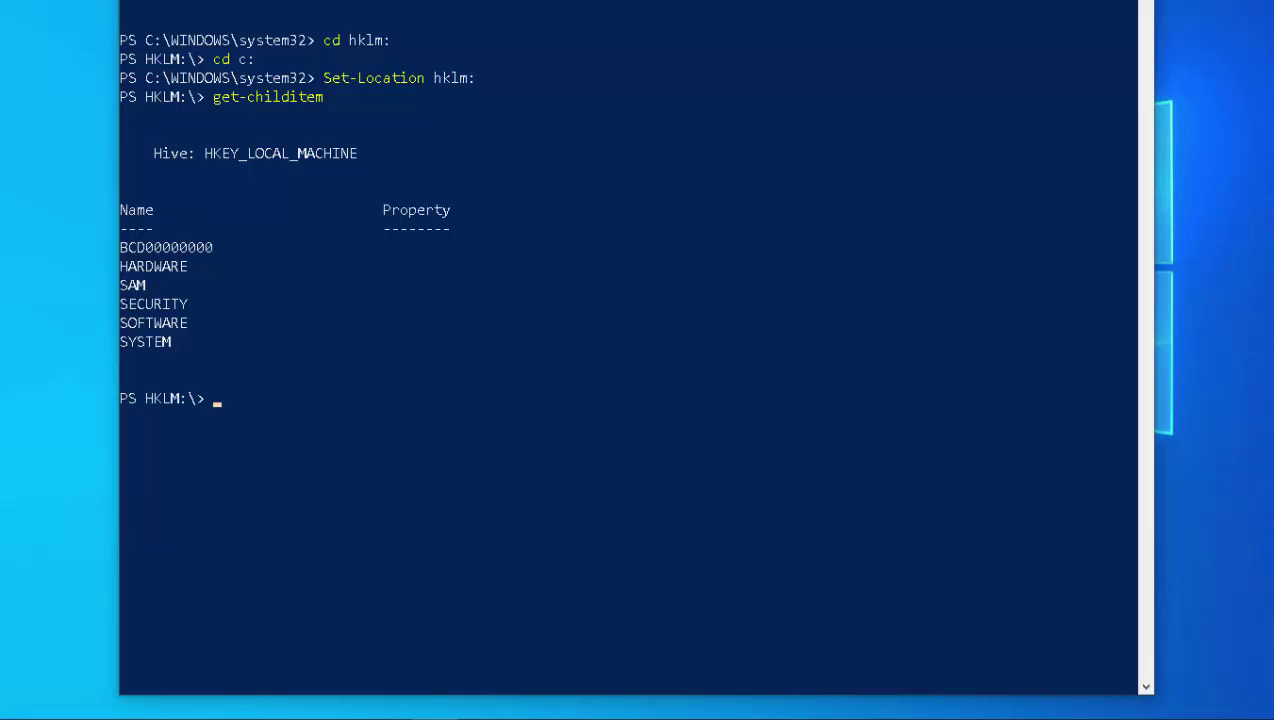
Change to the software key on the HKLM: drive and list its subkeys with get-childitem.
{"action": "type", "text": "cd software"}
{"action": "key", "text": "Return"}
{"action": "key", "text": "Up"}
{"action": "key", "text": "Up"}
{"action": "key", "text": "Return"}
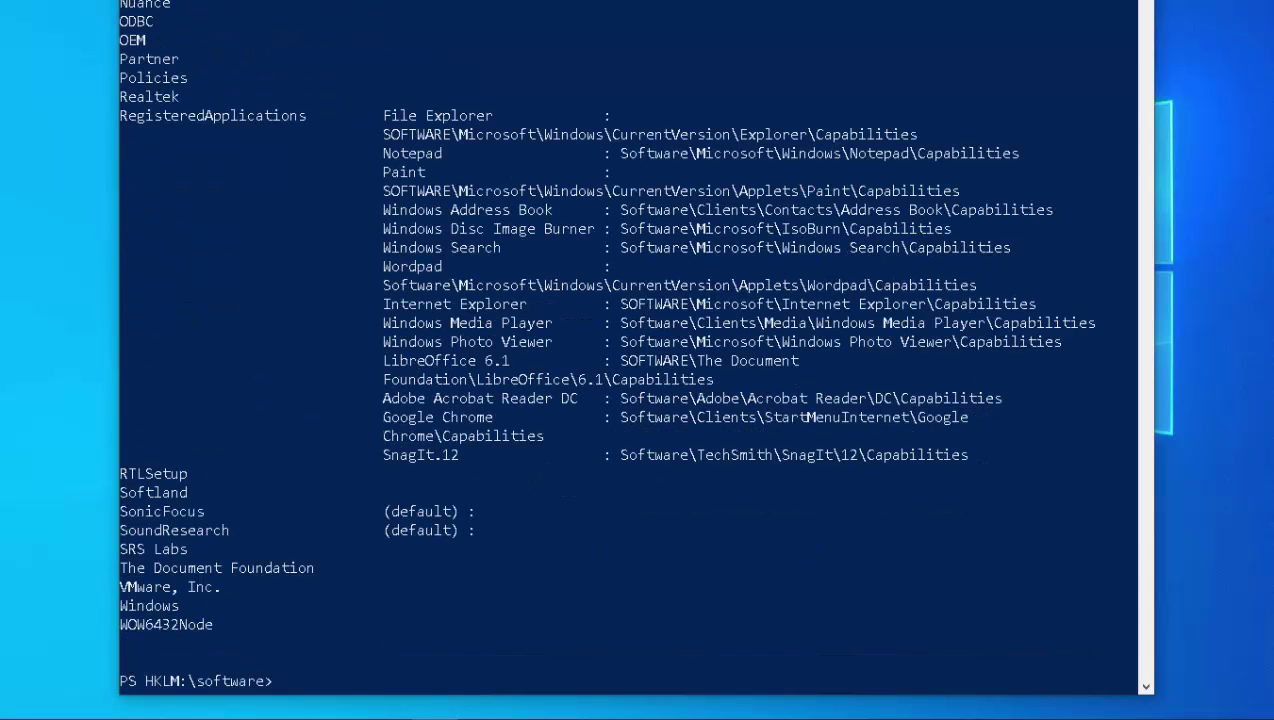
Change to the microsoft key under HKLM:\software and list its subkeys with get-childitem.
{"action": "type", "text": "cd microsoft"}
{"action": "key", "text": "Return"}
{"action": "type", "text": "get-childitem"}
{"action": "key", "text": "Return"}
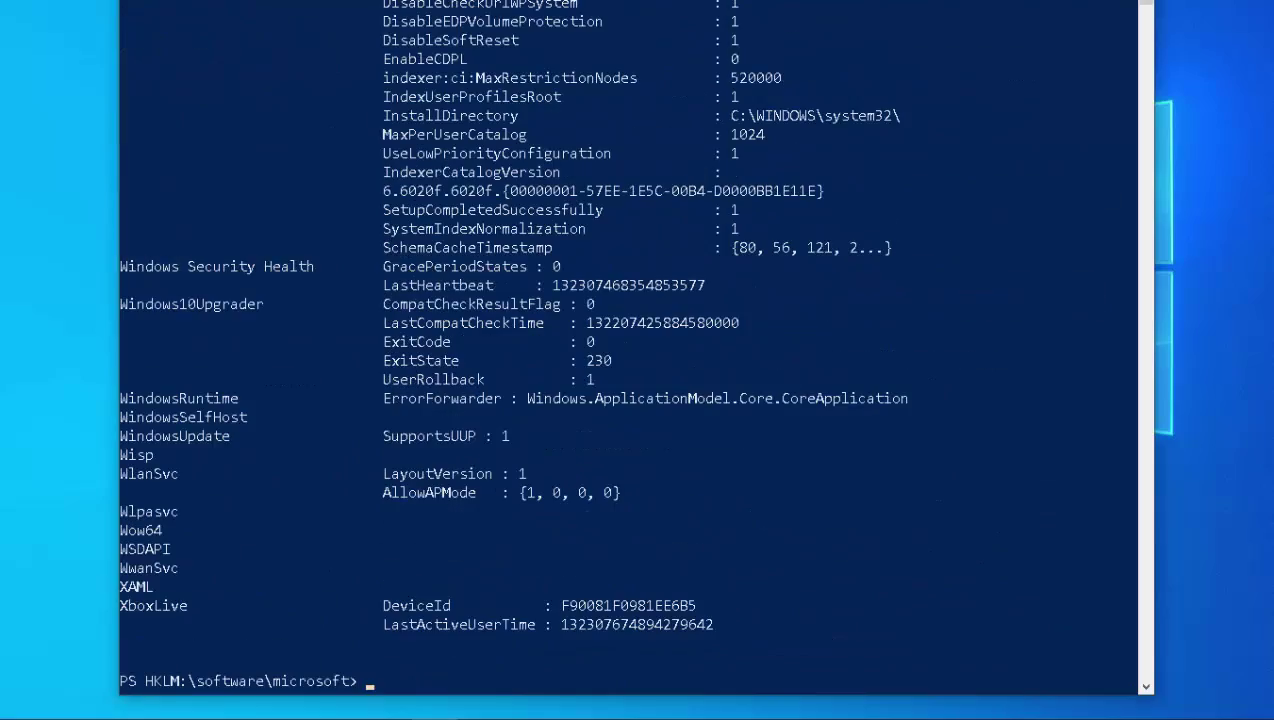